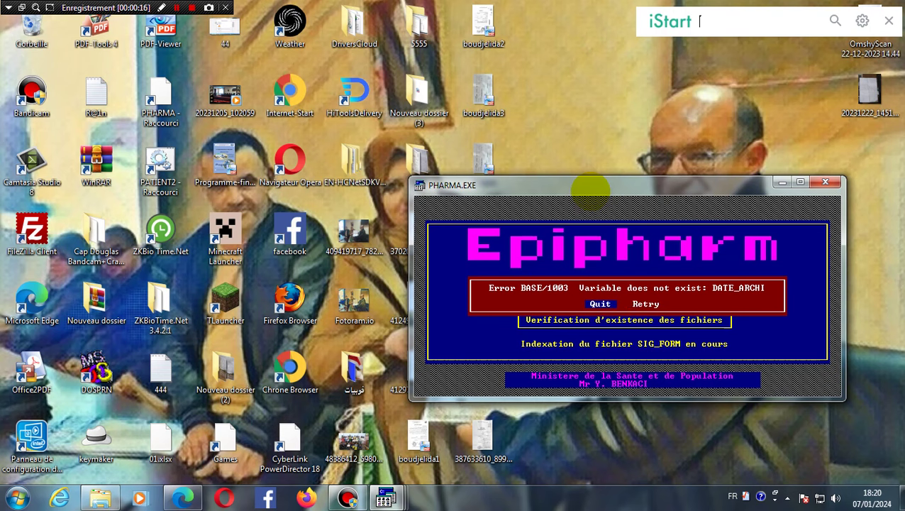
Choose Quit on the BASE/1003 DATE_ARCHI error so Epipharm closes
key("Return")
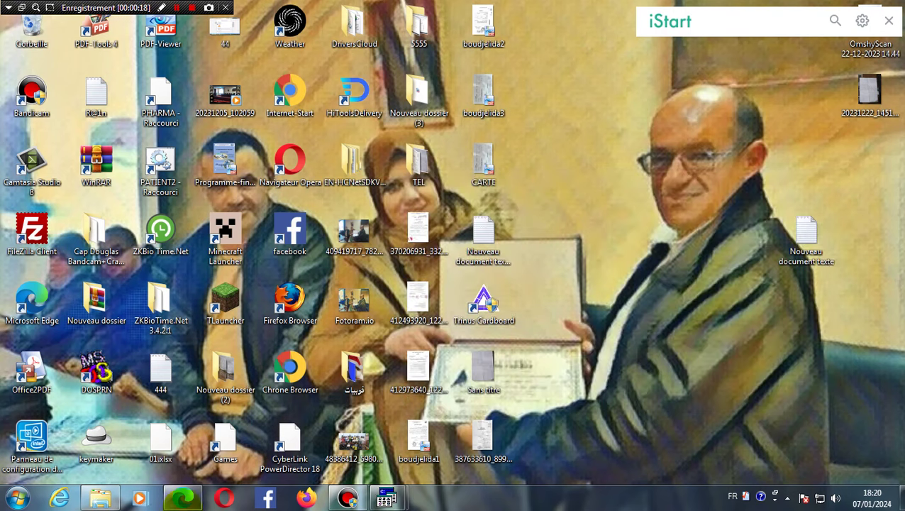
Open the EPIPHARM epsp rahouia folder and launch the D.EXE database utility
left_click(100, 499)
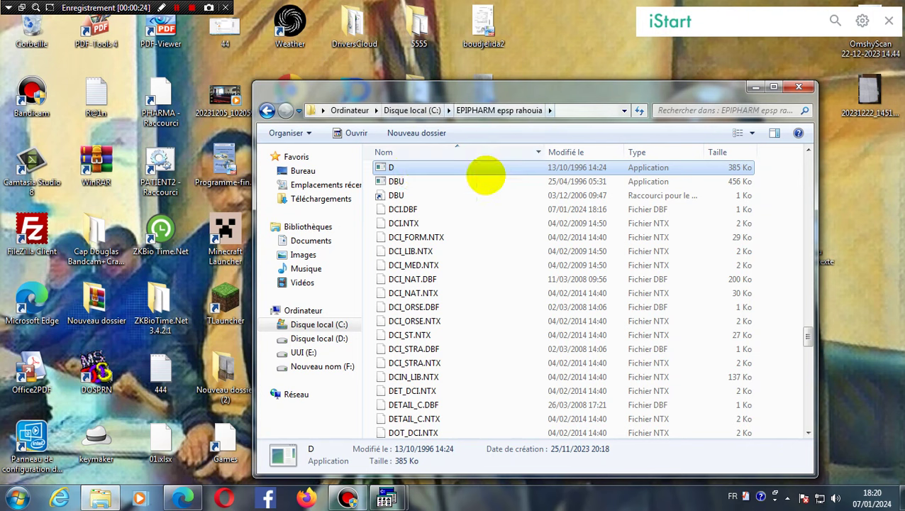
double_click(419, 169)
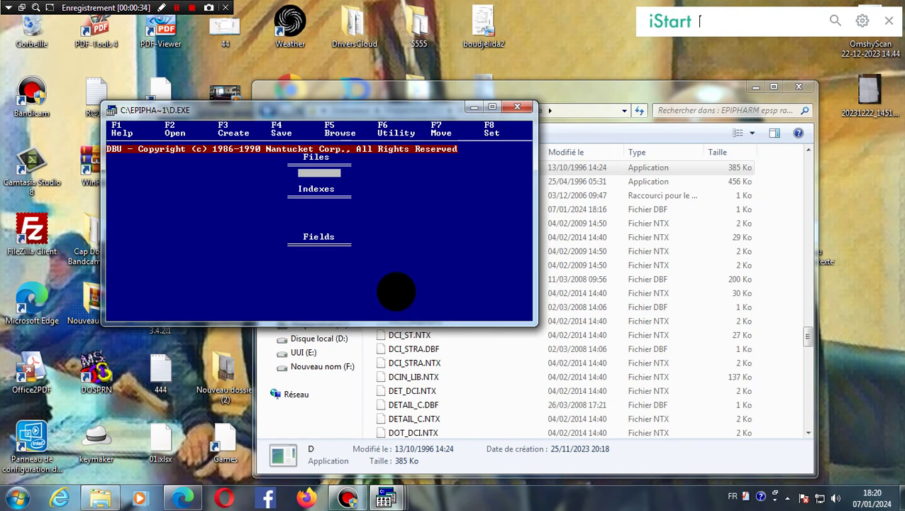
Open PARPHARM.DBF as the working database in DBU
left_click(172, 130)
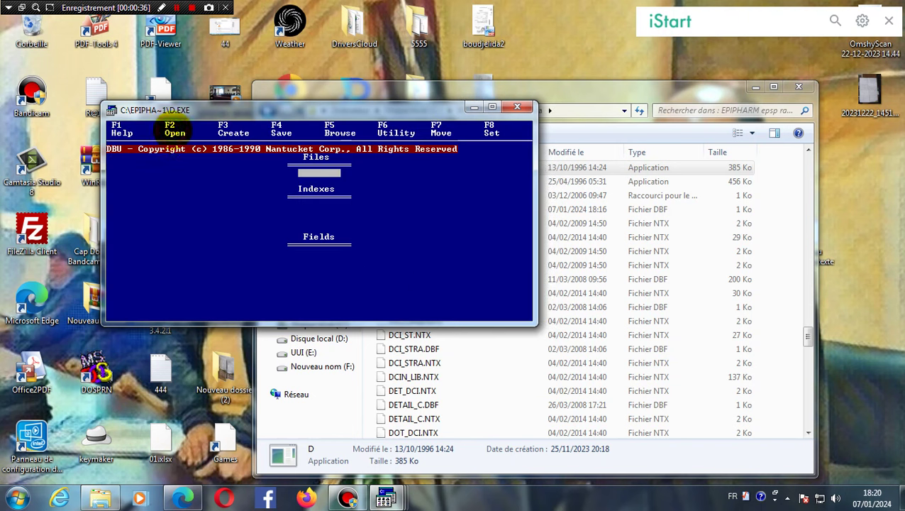
key("F2")
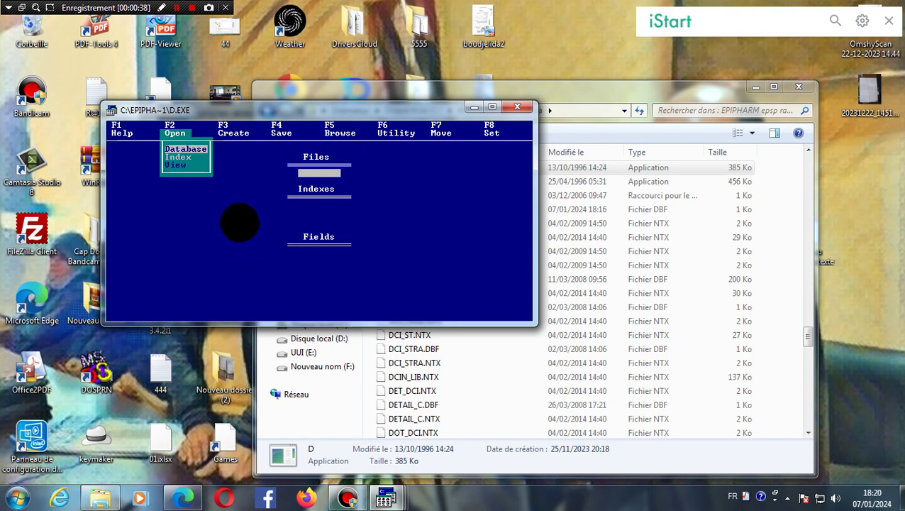
key("Return")
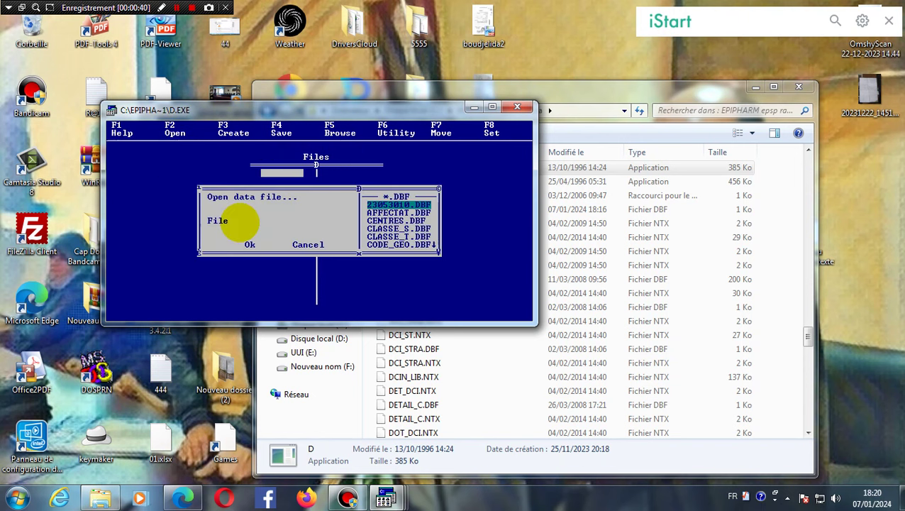
key("p")
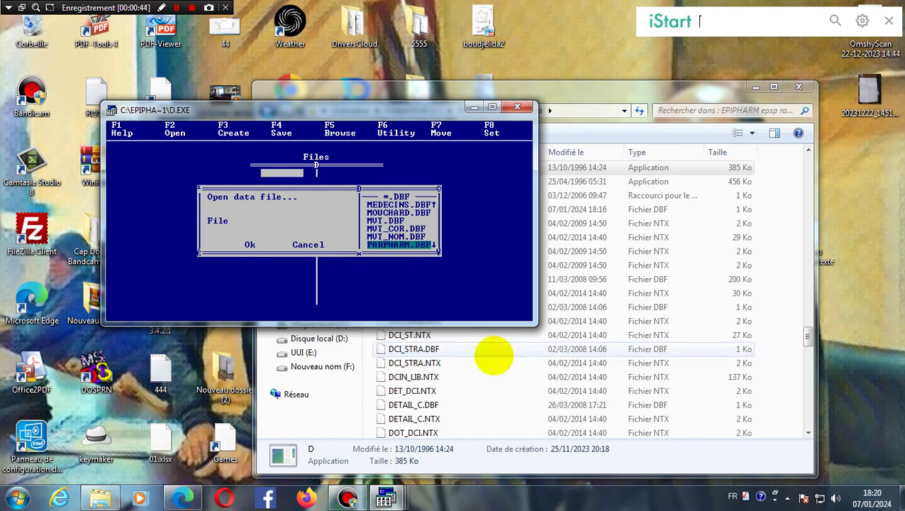
key("Return")
key("Return")
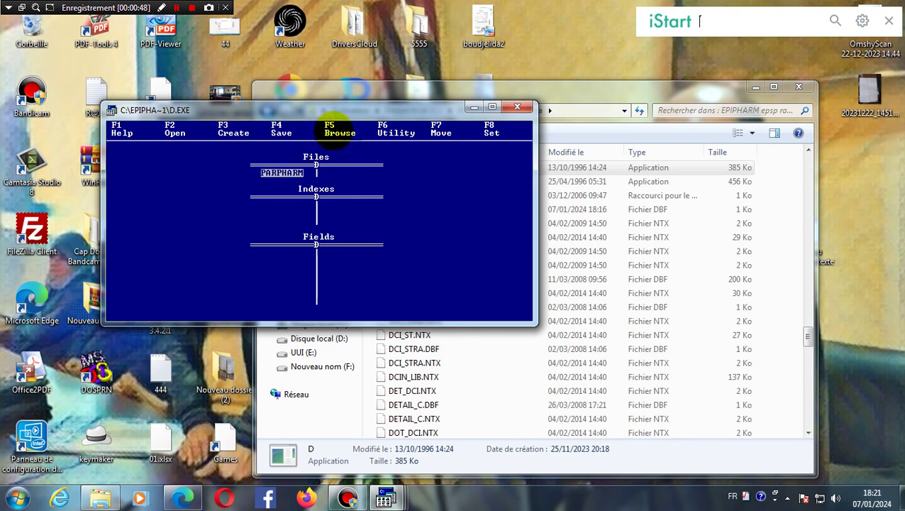
Attempt to browse PARPHARM's records, then cancel reopening another data file
key("F5")
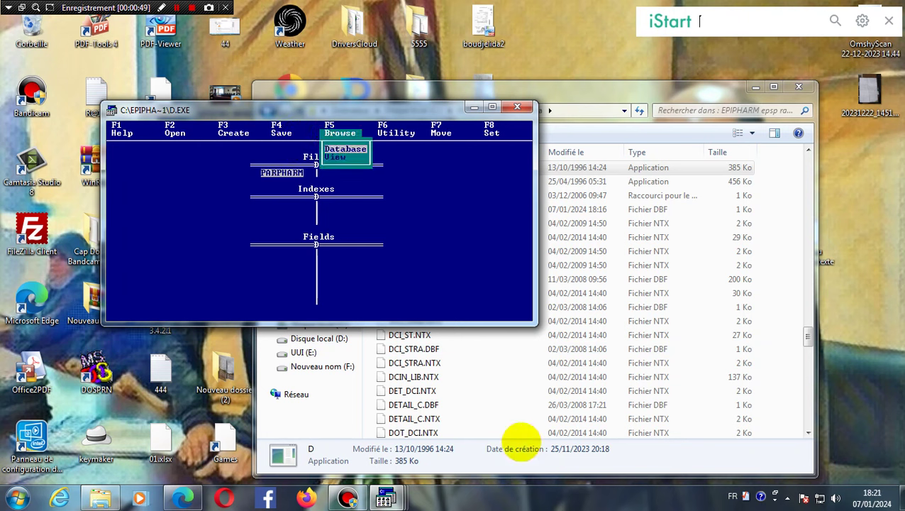
key("Return")
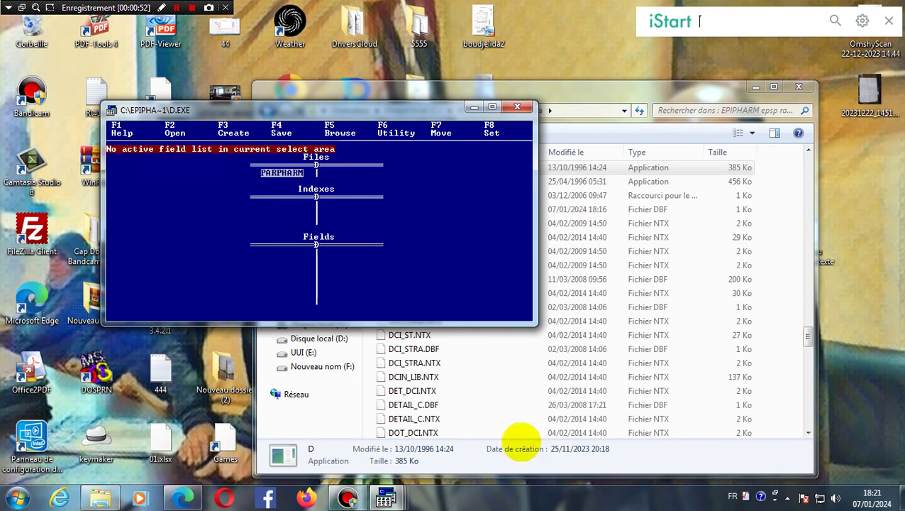
key("F2")
key("Return")
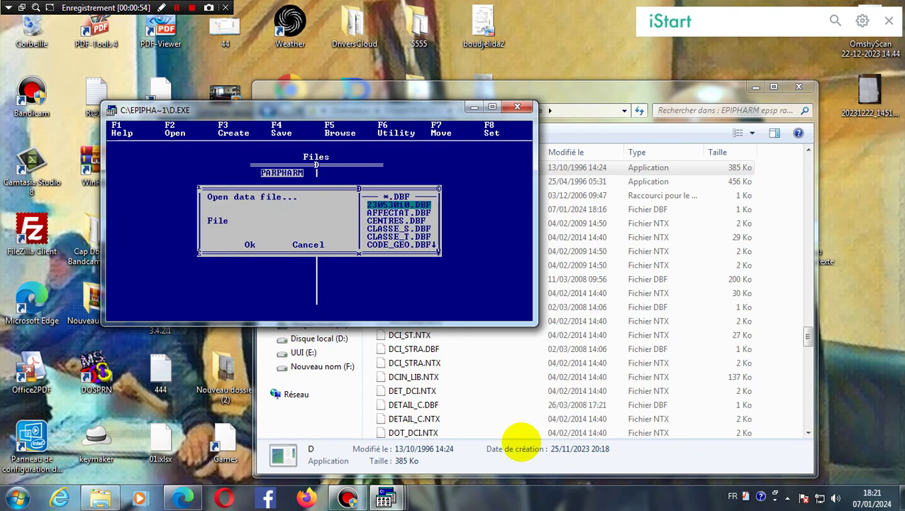
key("Escape")
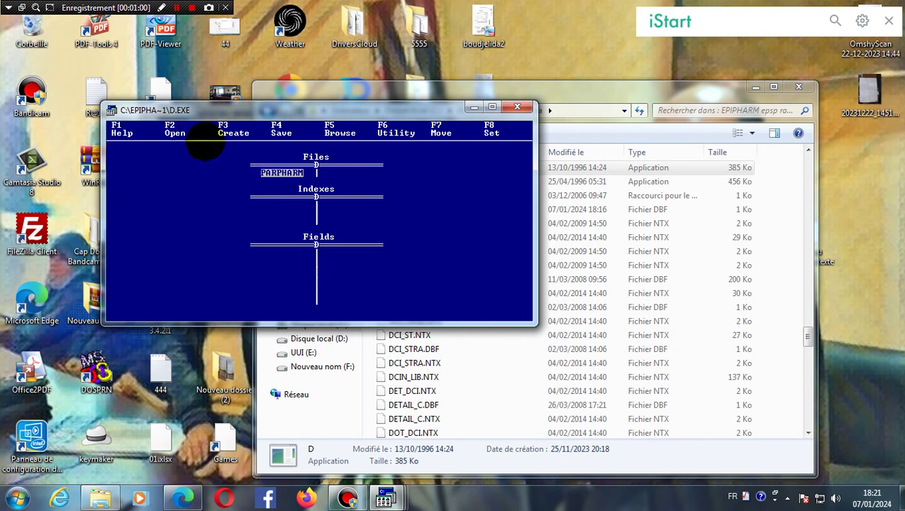
Relaunch D.EXE and close the duplicate DBU window to reveal the record grid
left_click(517, 106)
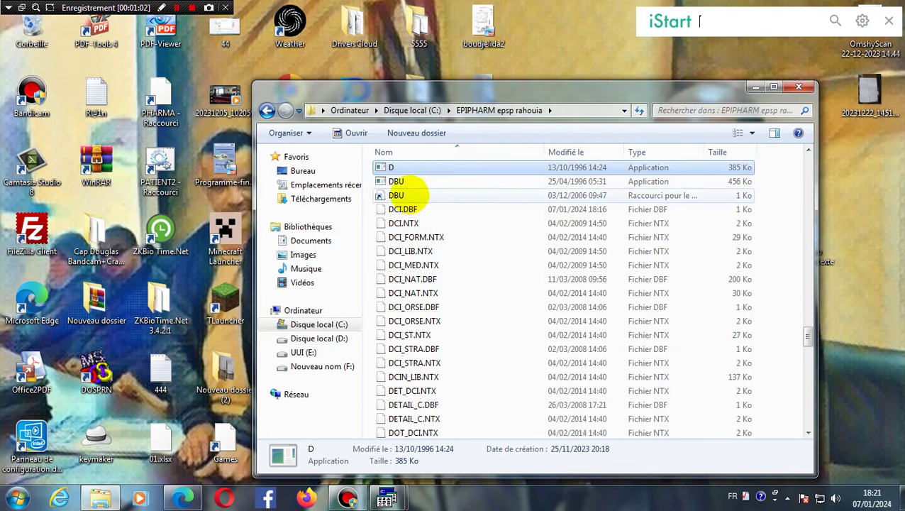
double_click(394, 169)
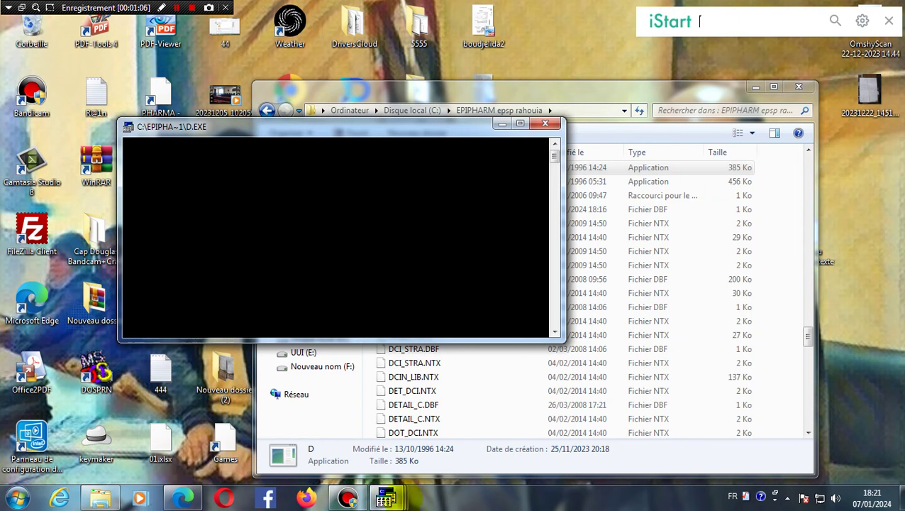
mouse_move(387, 496)
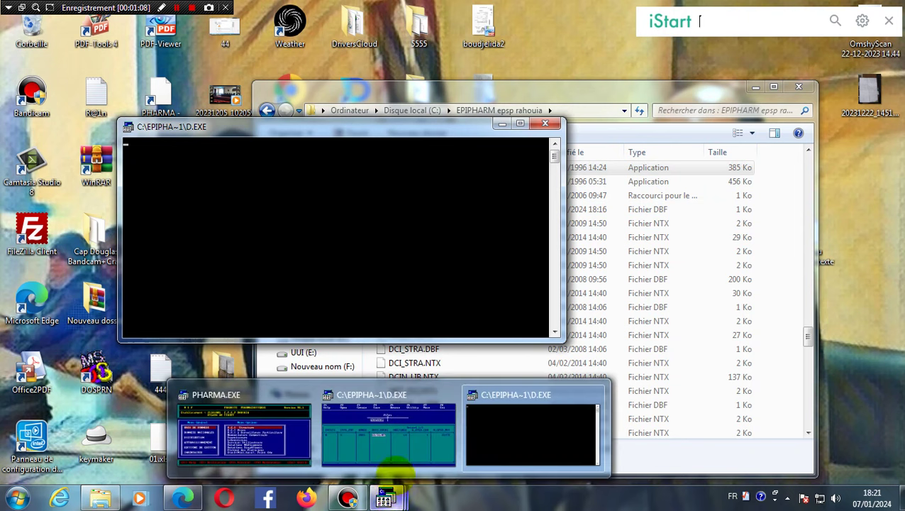
left_click(386, 426)
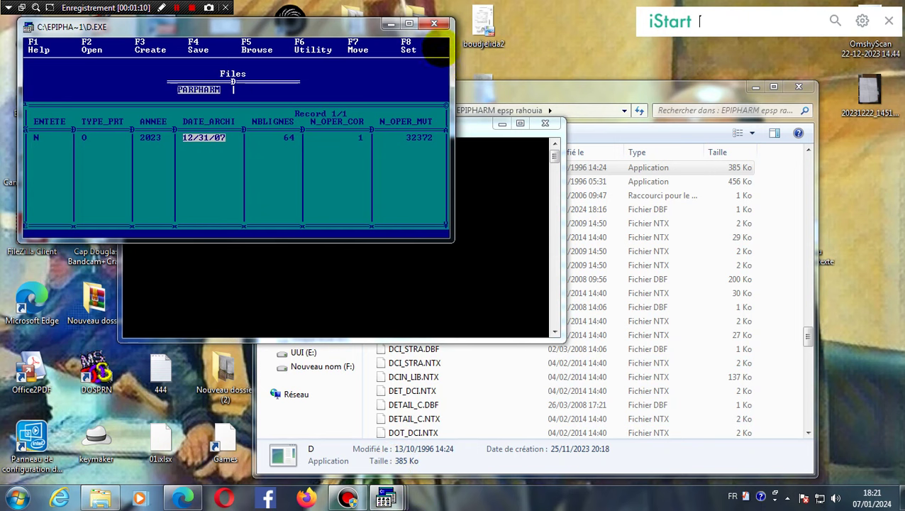
left_click(507, 125)
left_click(534, 124)
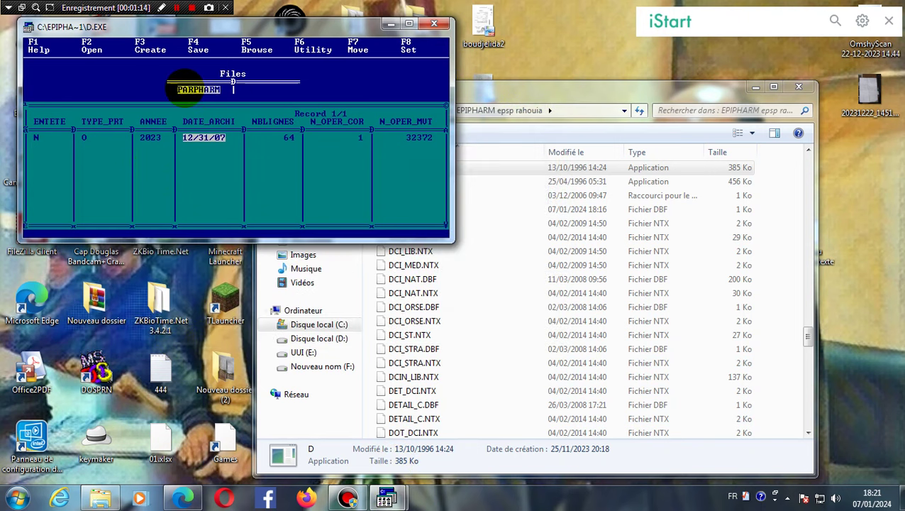
Change DATE_ARCHI's year from 07 to 23, matching ANNEE 2023, and leave the browse
key("Left")
key("Left")
key("Left")
key("Left")
key("Left")
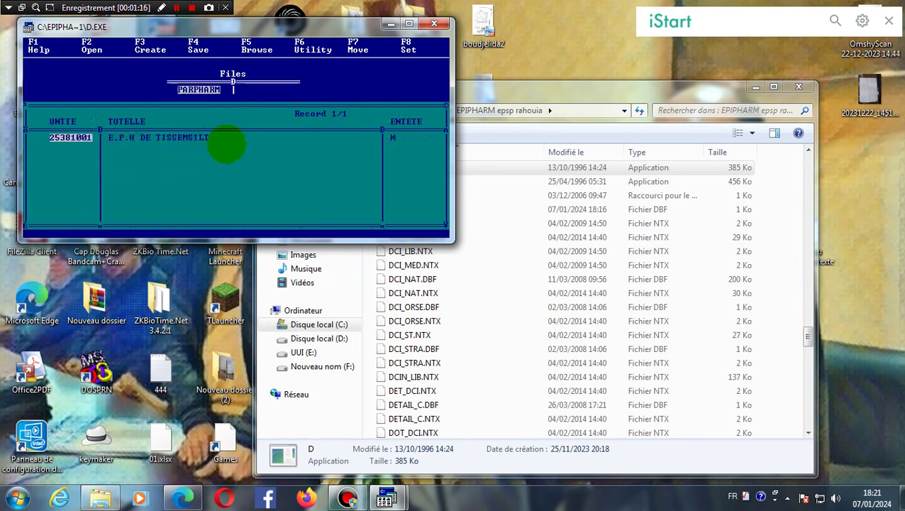
key("Right")
key("Right")
key("Right")
key("Right")
key("Right")
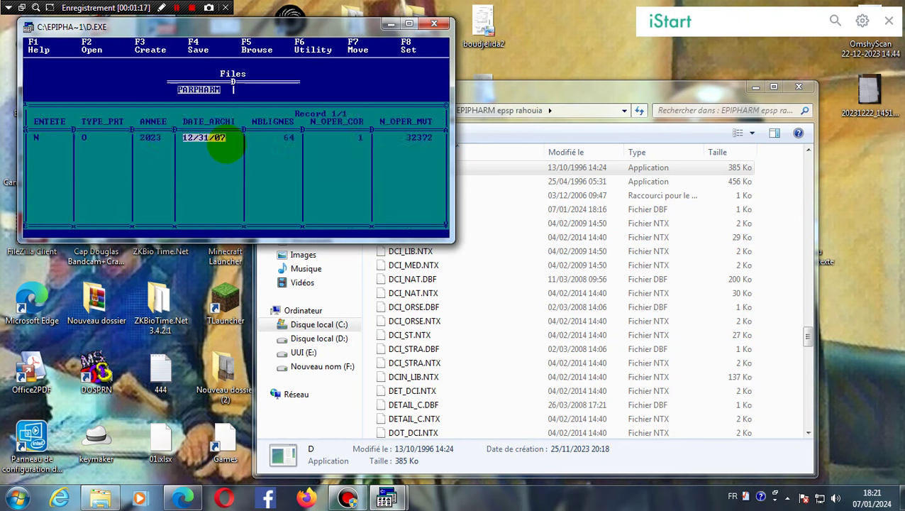
key("Left")
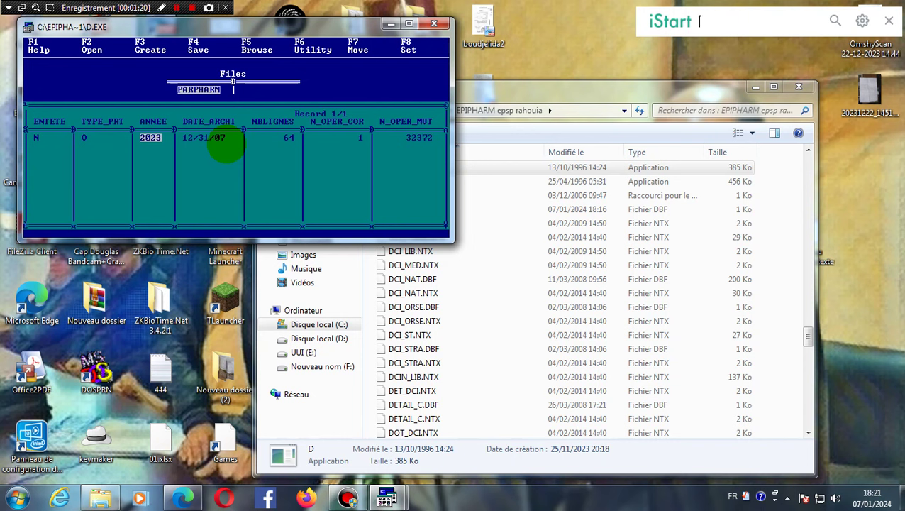
key("Right")
key("Right")
key("Left")
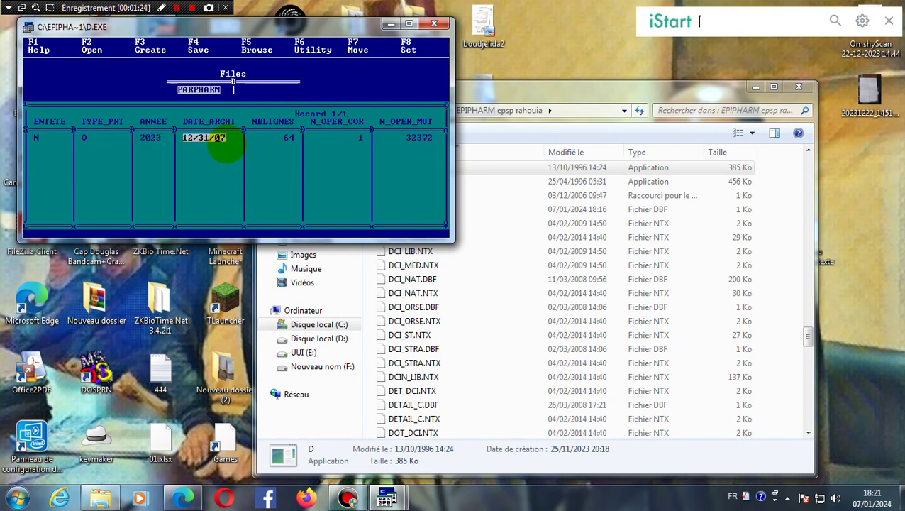
type("20")
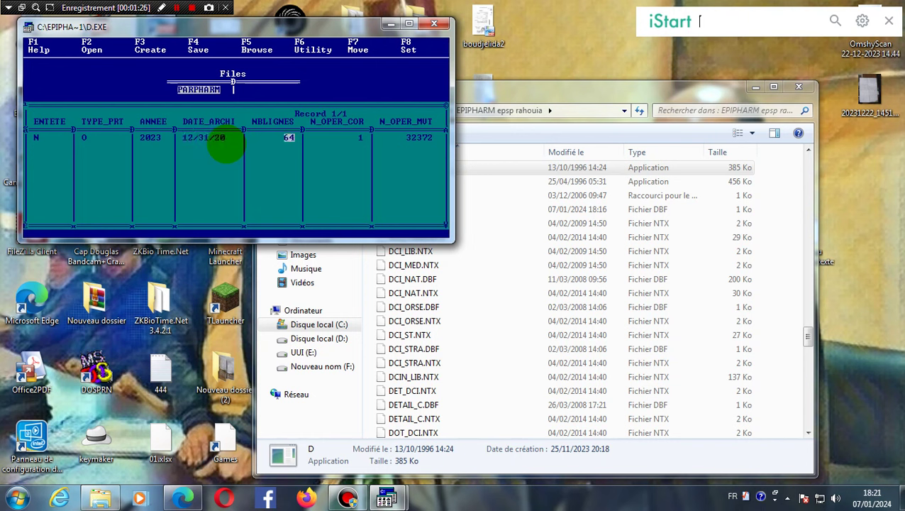
key("Left")
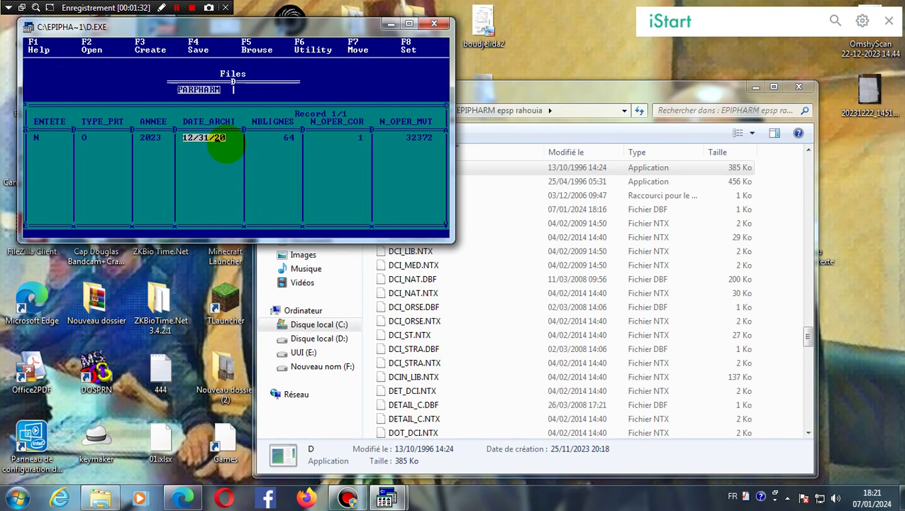
type("3")
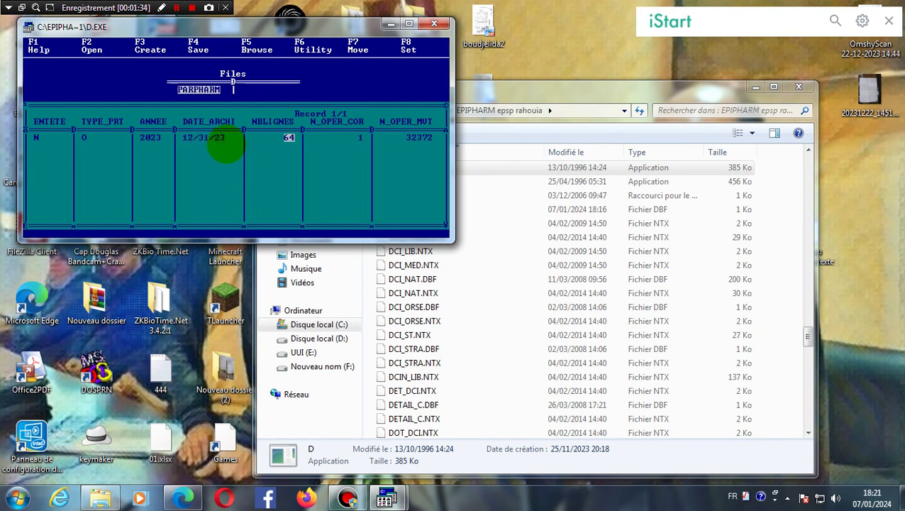
key("Return")
key("Return")
key("Return")
key("Return")
key("Return")
key("Return")
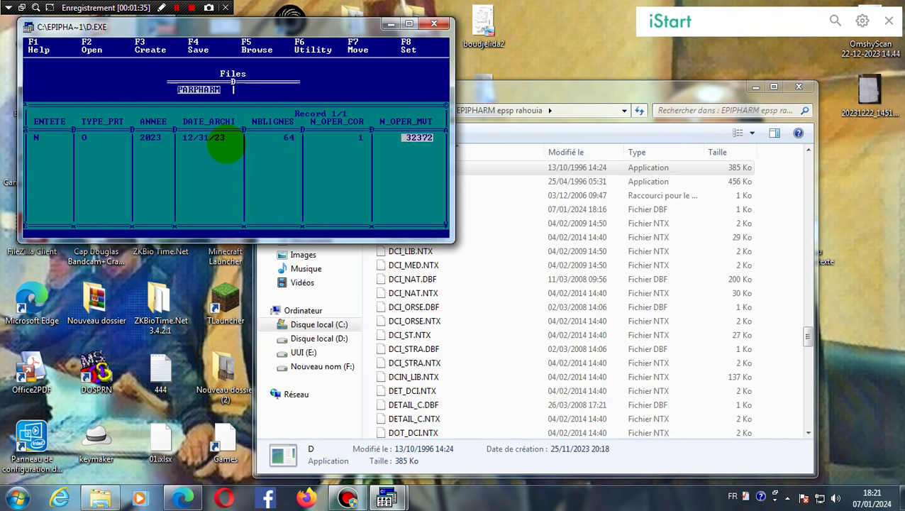
key("Return")
key("Return")
key("Return")
key("Return")
key("Return")
key("Return")
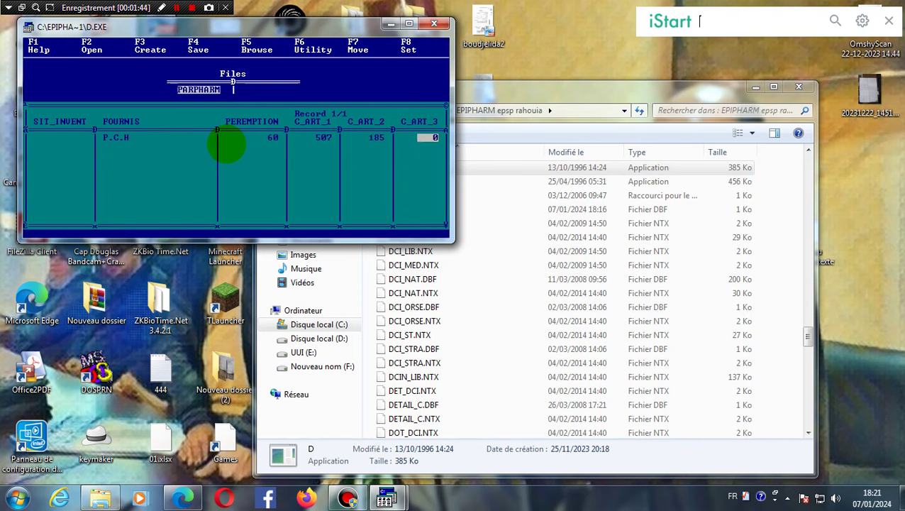
key("Return")
Minimize DBU to uncover the desktop
left_click(521, 321)
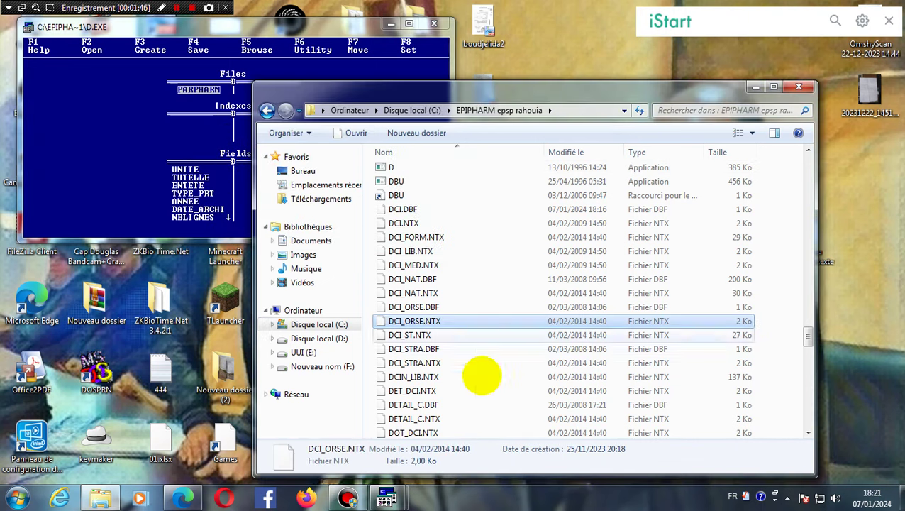
left_click(505, 7)
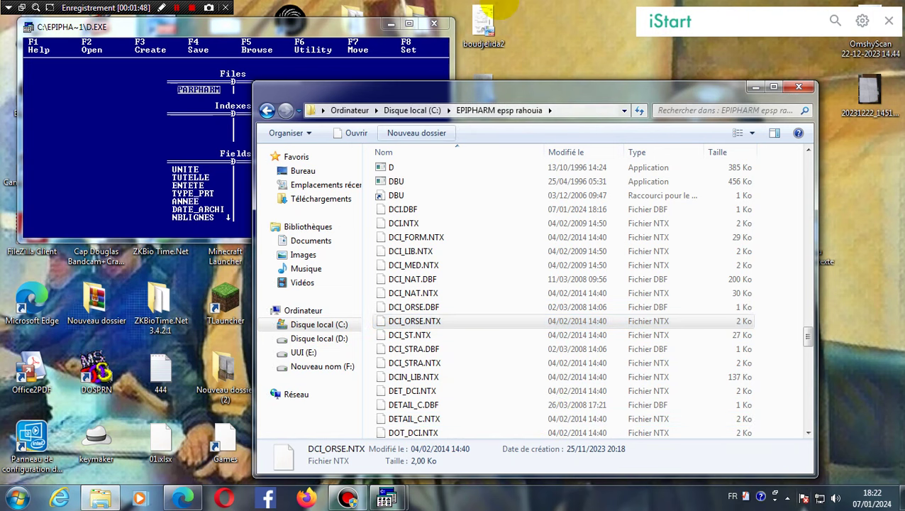
left_click(390, 24)
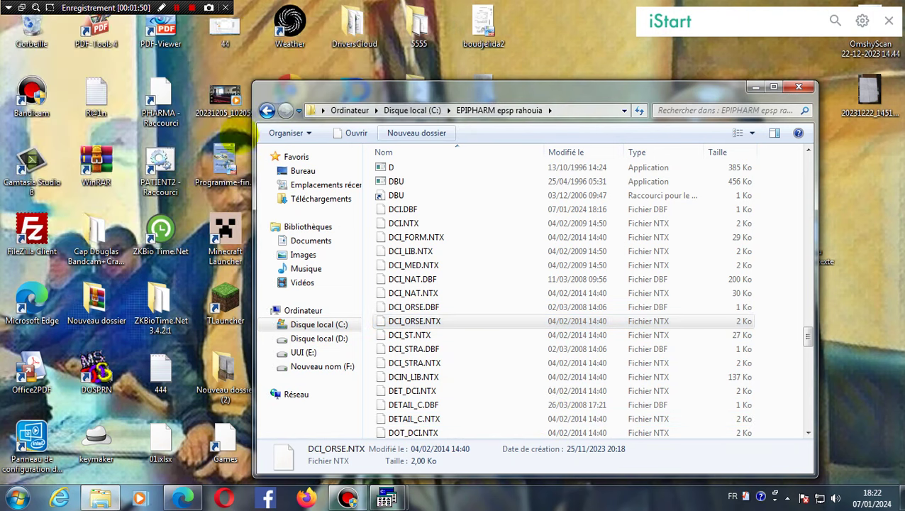
Launch Epipharm from the PHARMA shortcut, enter the user name, then close it after the error
double_click(160, 99)
left_click(588, 297)
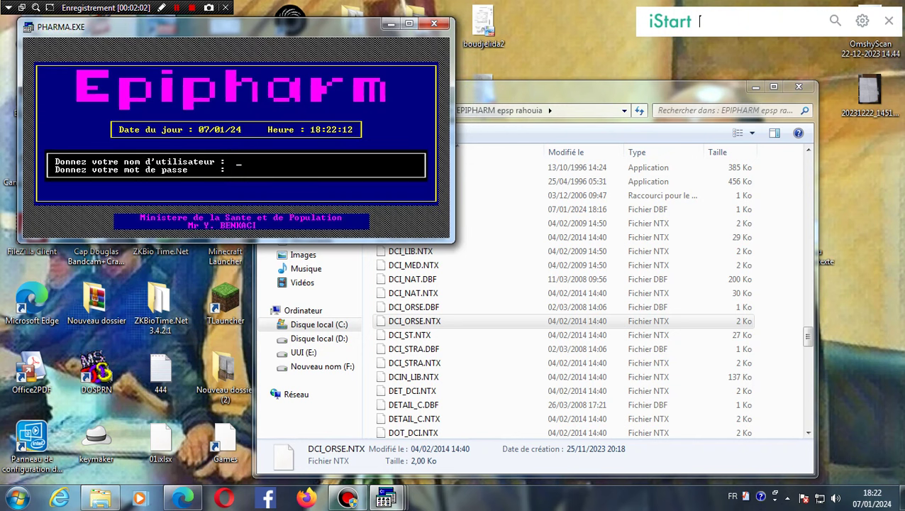
type("SANTEMSP")
key("Return")
key("Return")
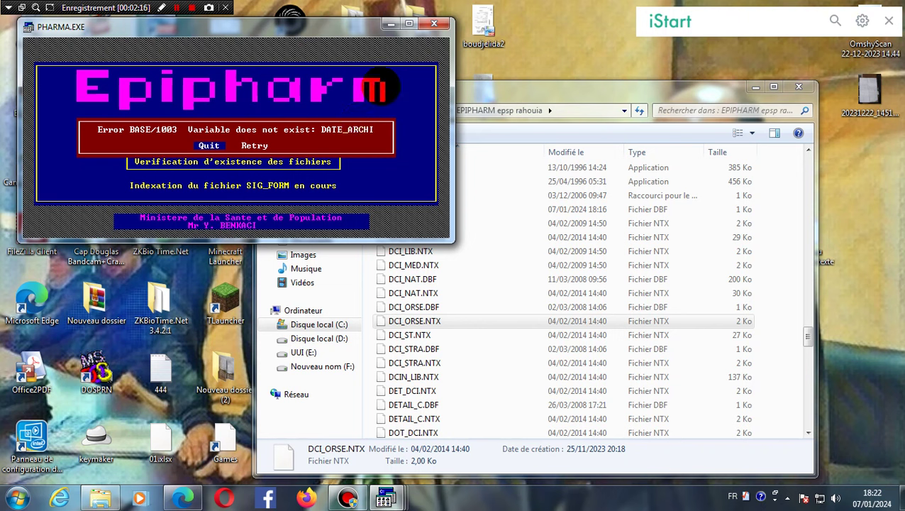
left_click(434, 23)
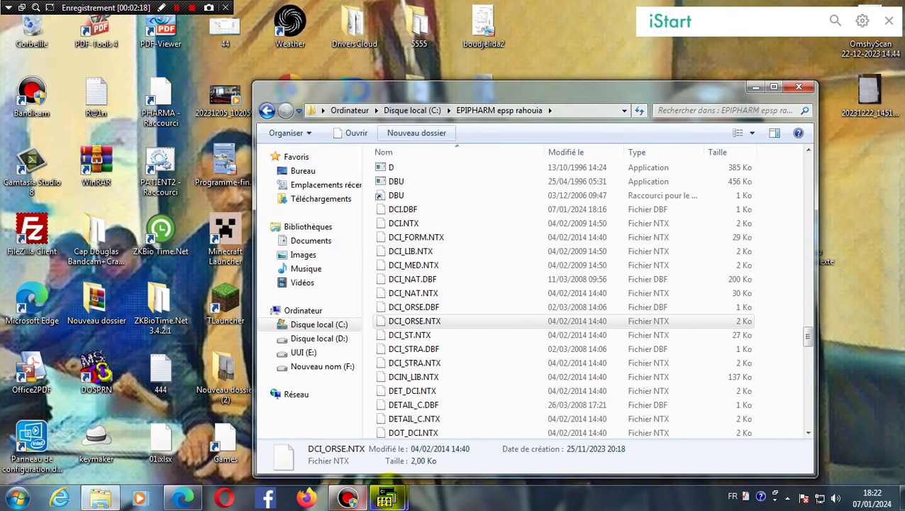
Bring DBU forward and close the leftover Epipharm window
mouse_move(386, 496)
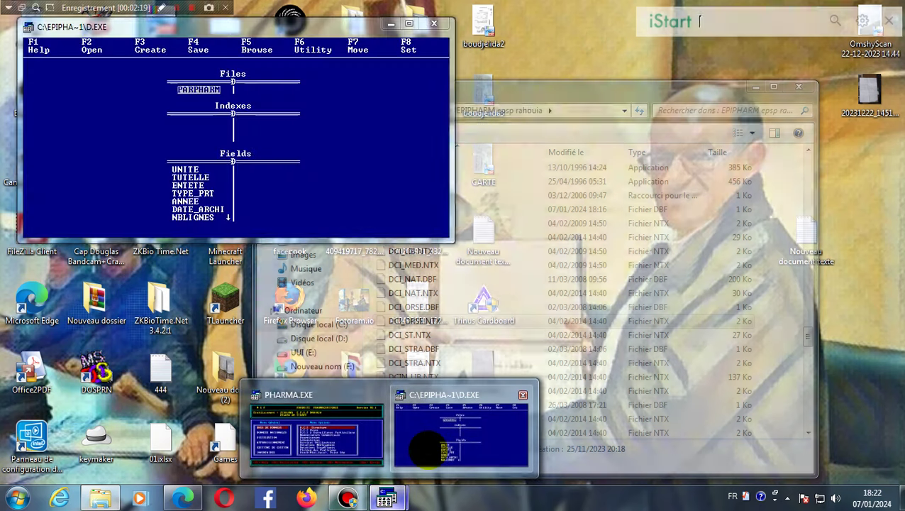
left_click(418, 451)
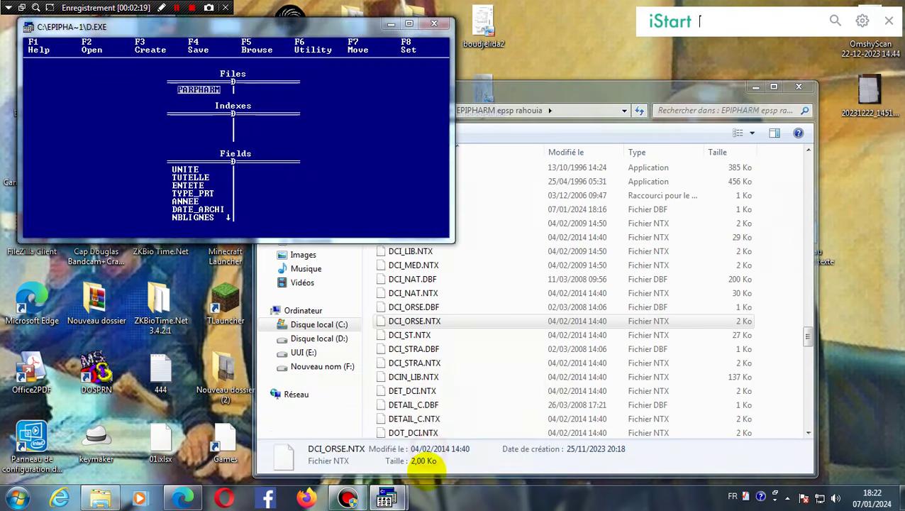
mouse_move(386, 496)
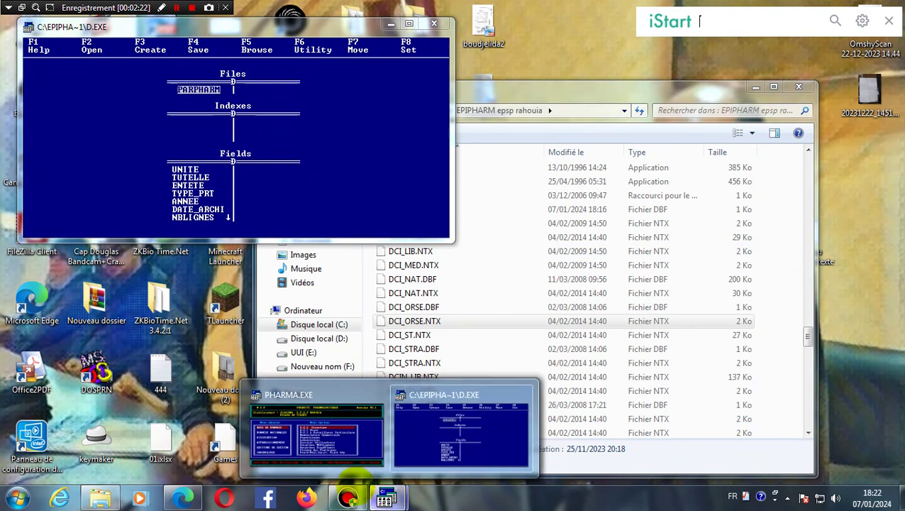
left_click(312, 454)
left_click(501, 89)
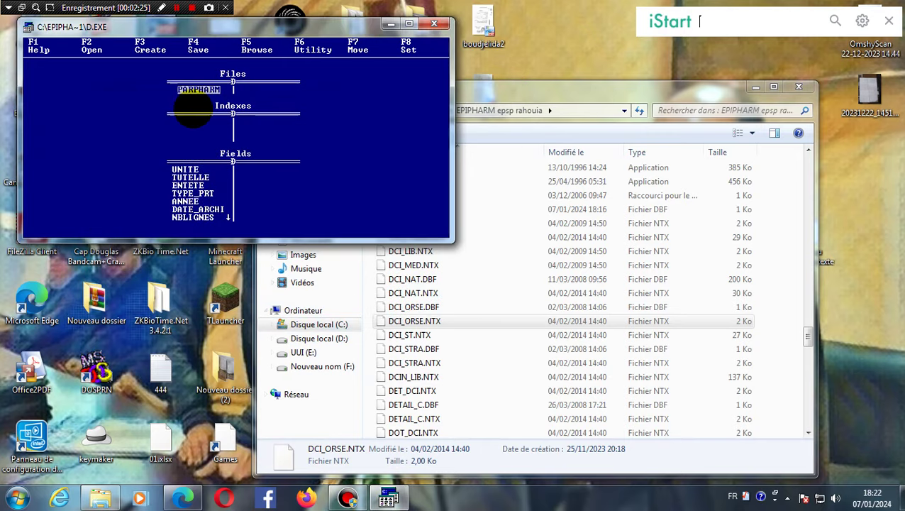
Browse PARPHARM, change ANNEE from 2023 to 2024, and exit the browse
key("F2")
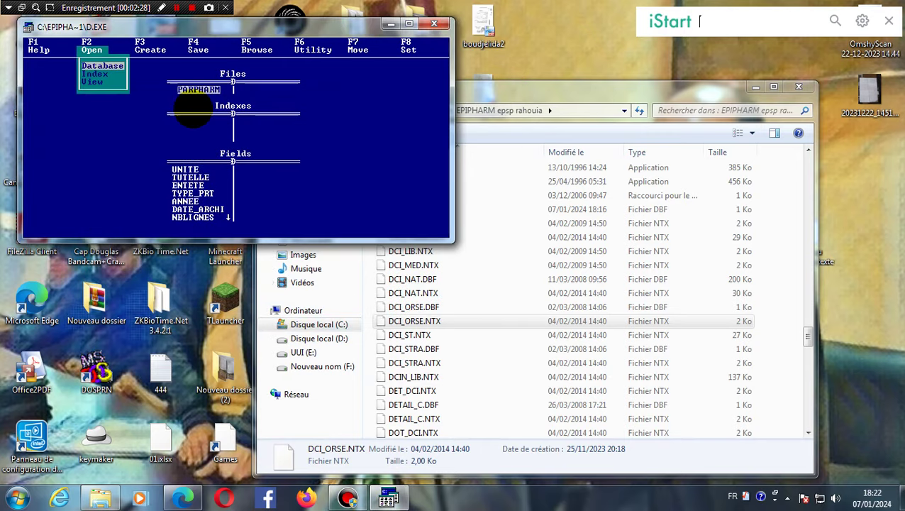
key("Escape")
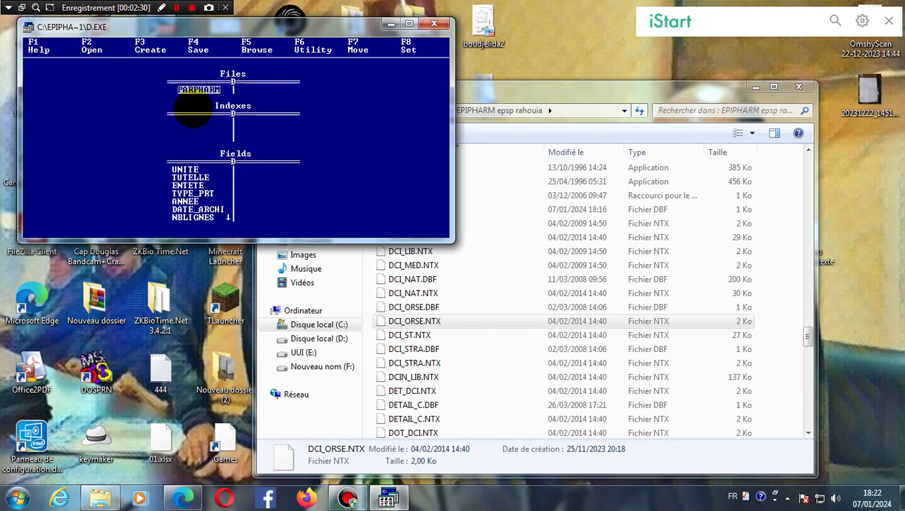
key("F5")
key("Return")
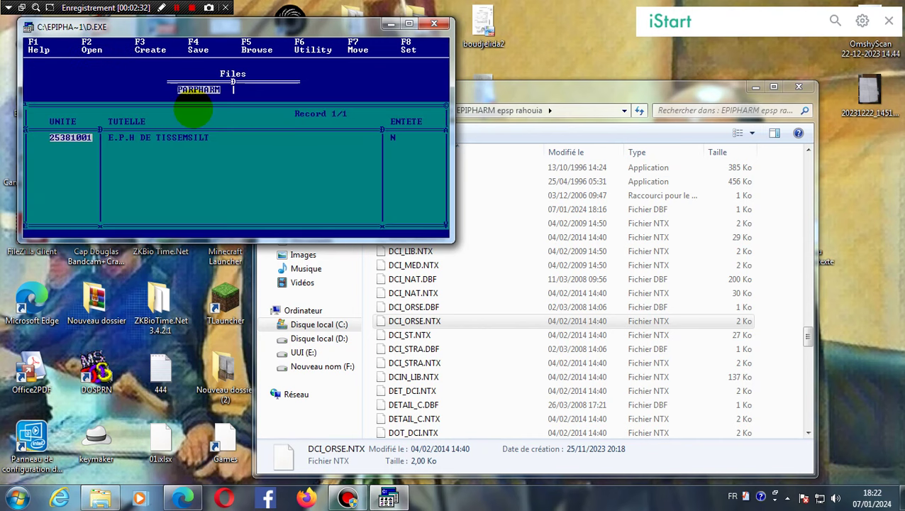
key("Right")
key("Right")
key("Right")
key("Right")
key("Right")
key("Right")
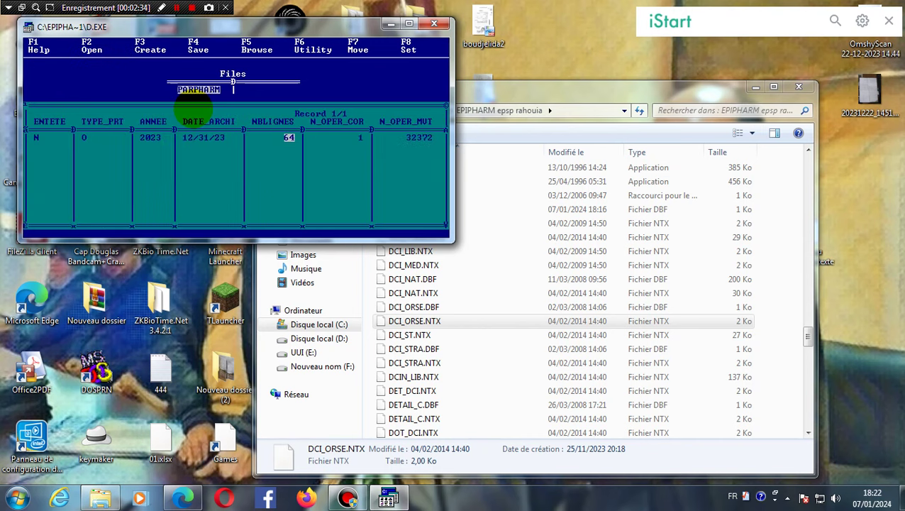
key("Left")
key("Left")
type("2024")
key("Return")
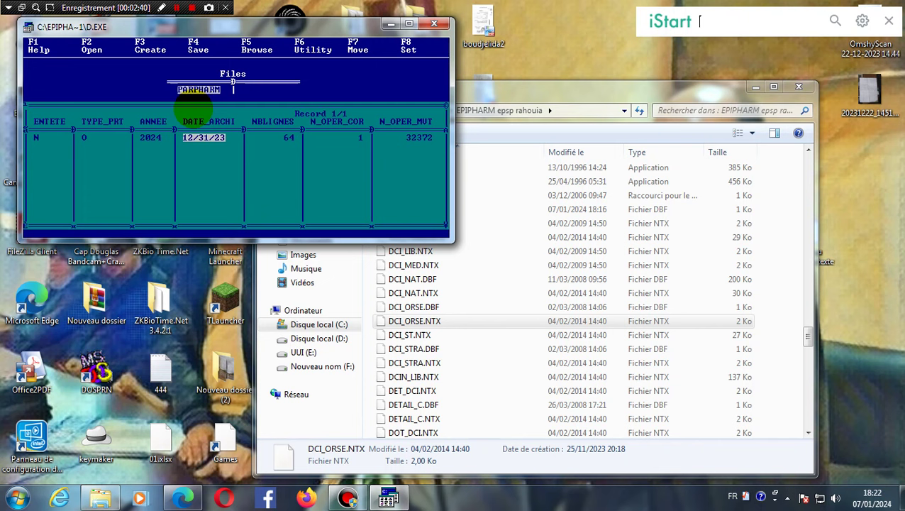
key("Return")
key("Return")
key("Return")
key("Return")
key("Return")
key("Return")
key("Return")
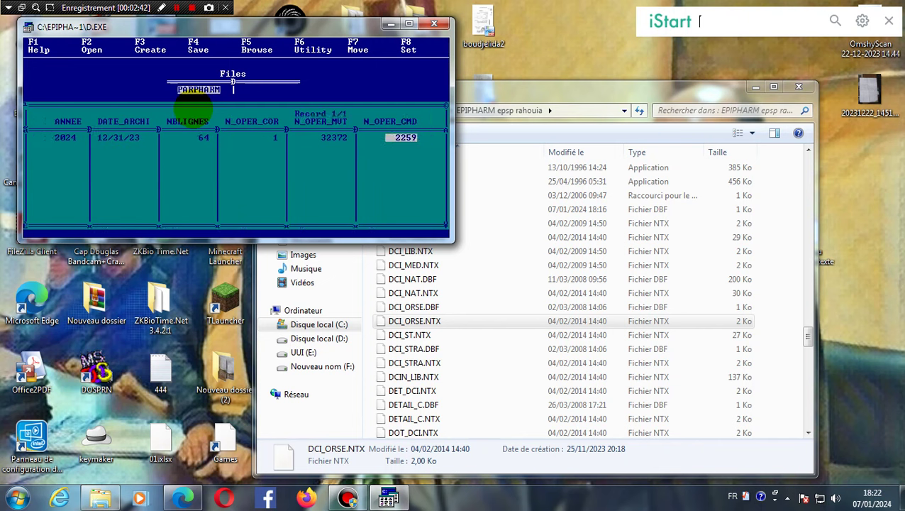
key("Return")
key("Return")
key("Return")
key("Return")
key("Return")
key("Return")
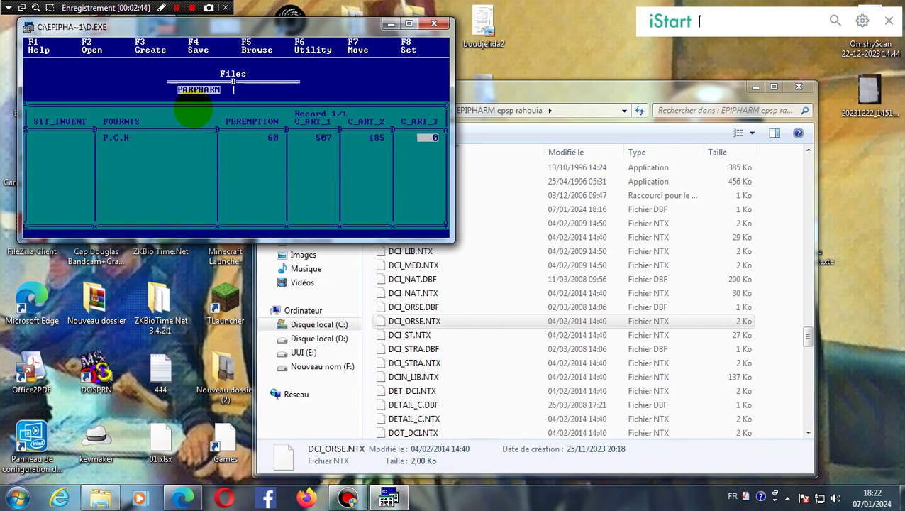
key("Escape")
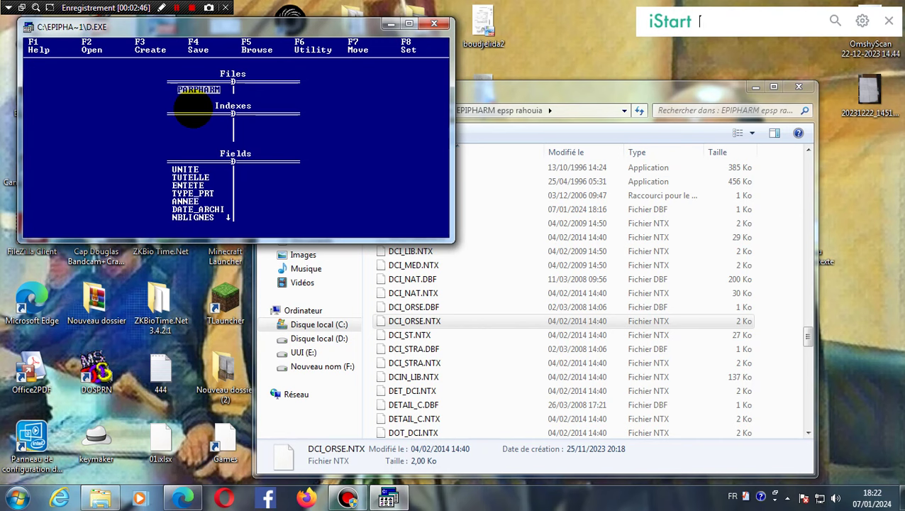
left_click(390, 24)
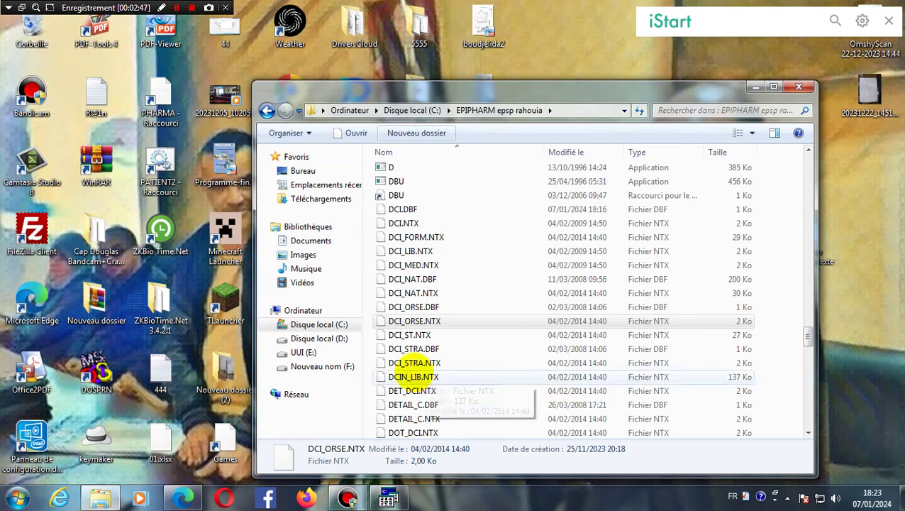
double_click(158, 110)
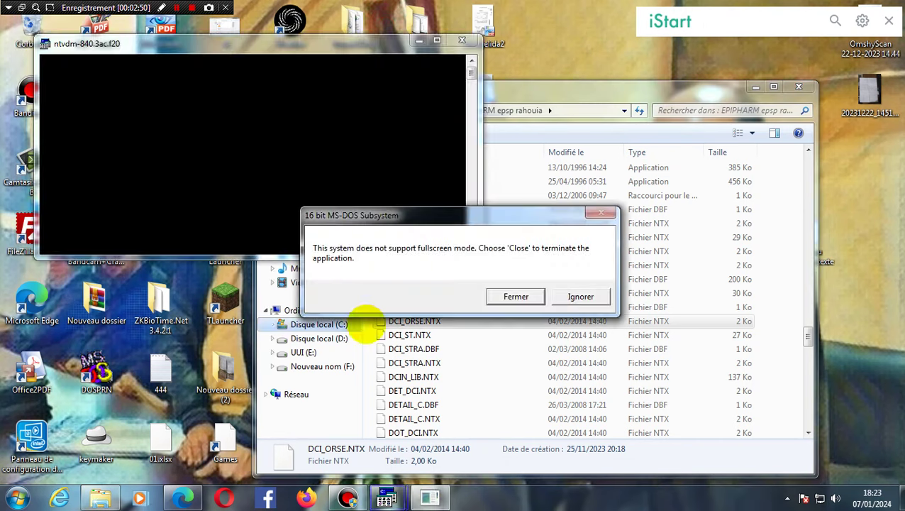
left_click(576, 297)
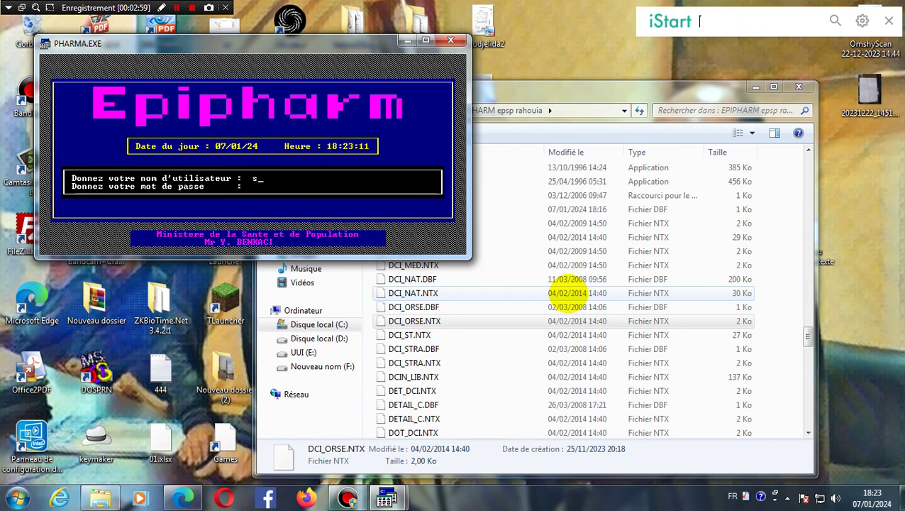
key("BackSpace")
type("SANTEMSP")
key("Return")
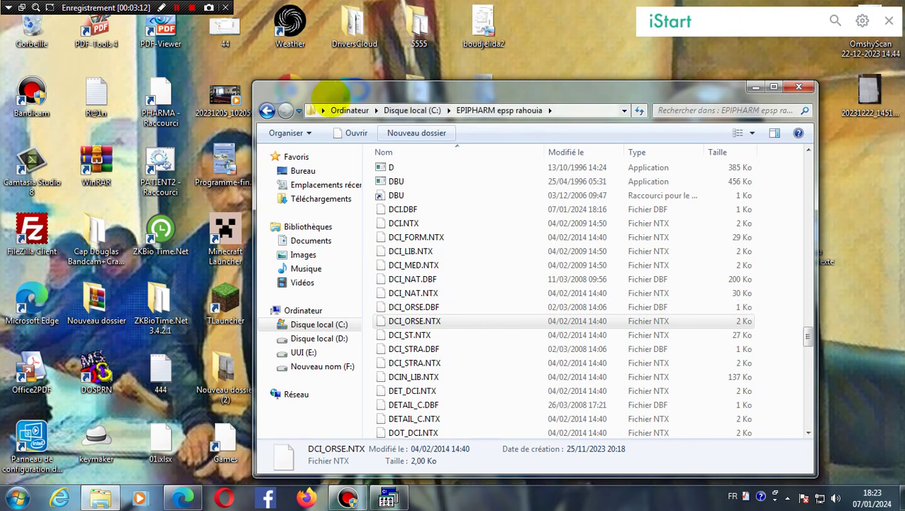
double_click(159, 100)
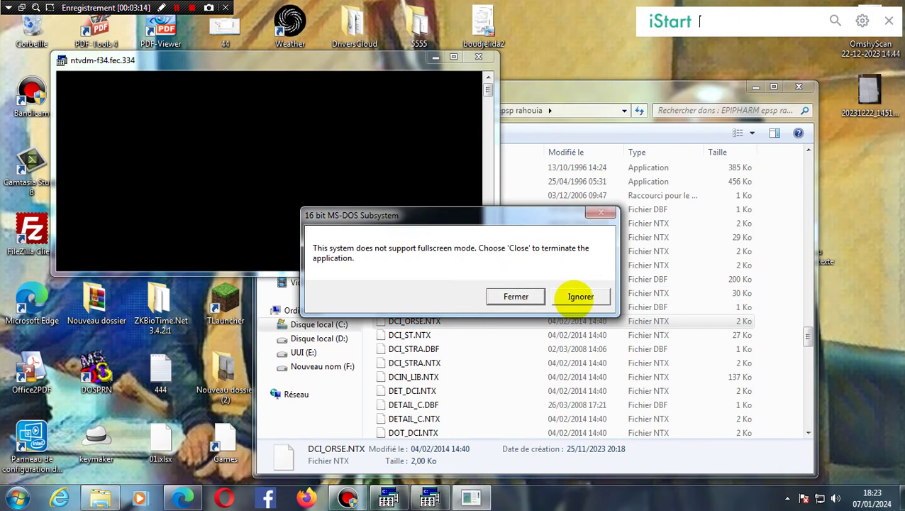
left_click(580, 297)
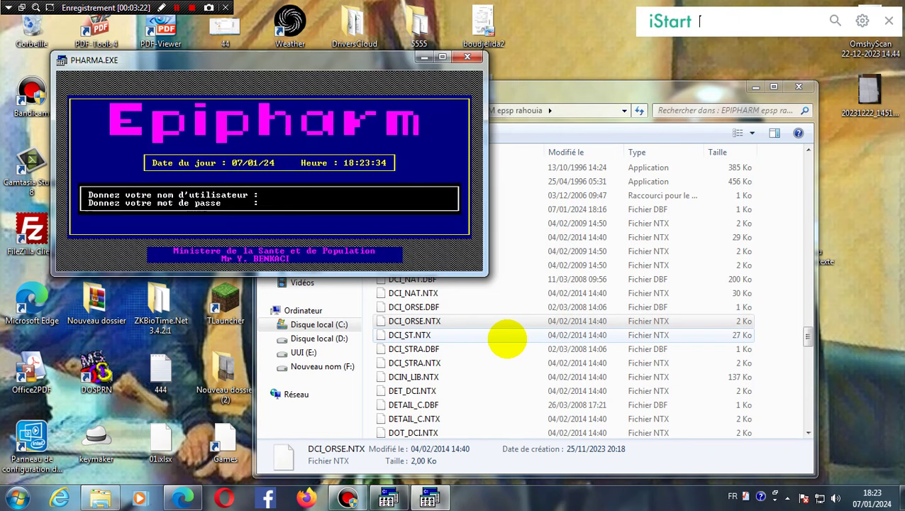
type("a")
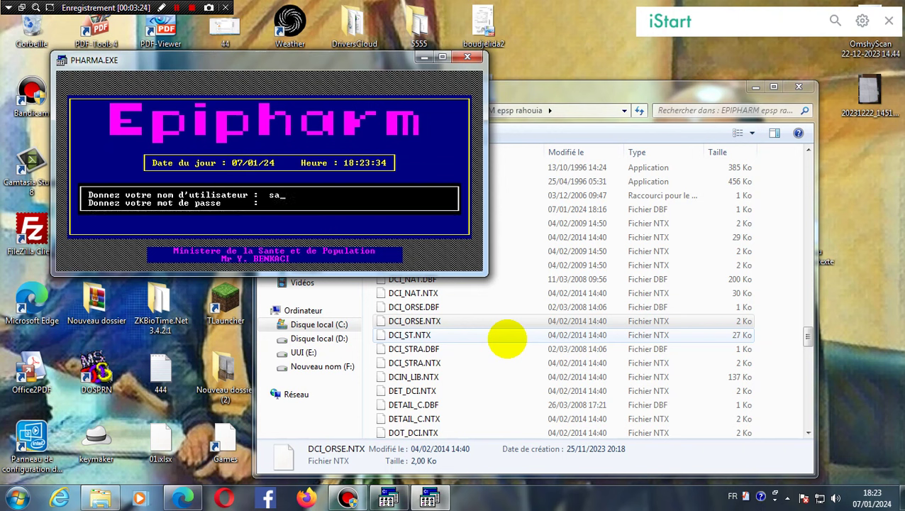
type("ntemsp")
key("Return")
type("s")
key("BackSpace")
key("BackSpace")
type("s")
key("BackSpace")
type("SANTEMSP")
key("Return")
type("s")
key("Return")
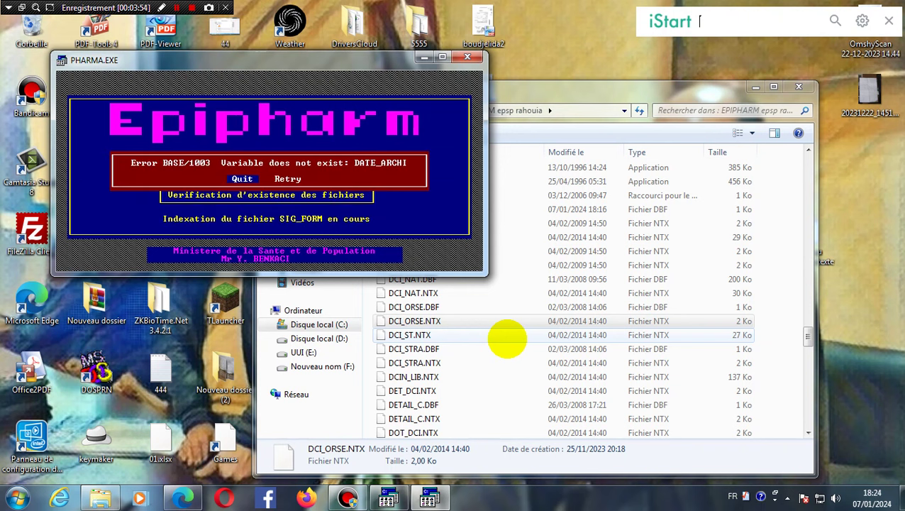
key("Right")
key("Left")
key("Return")
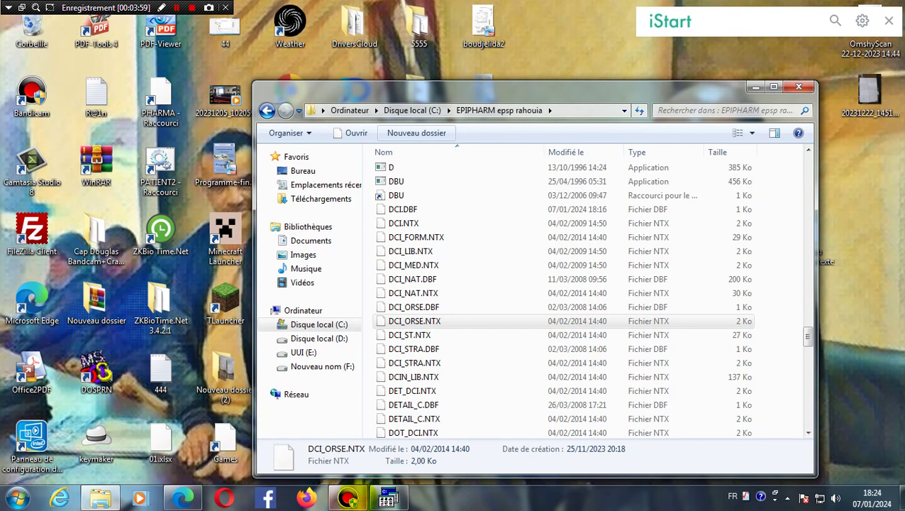
Set DATE_ARCHI to 12/31/24 in the PARPHARM browse, then exit and minimize DBU
left_click(388, 497)
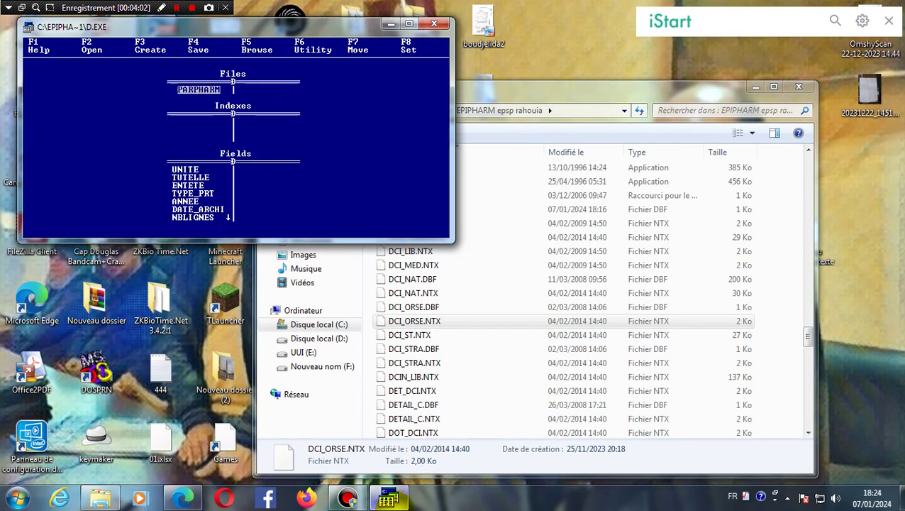
key("F5")
key("Return")
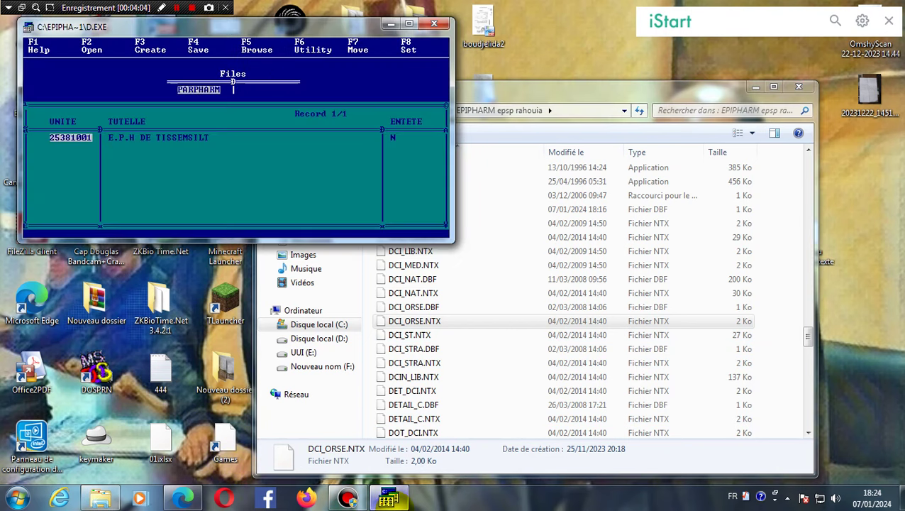
key("Right")
key("Right")
key("Right")
key("Right")
key("Right")
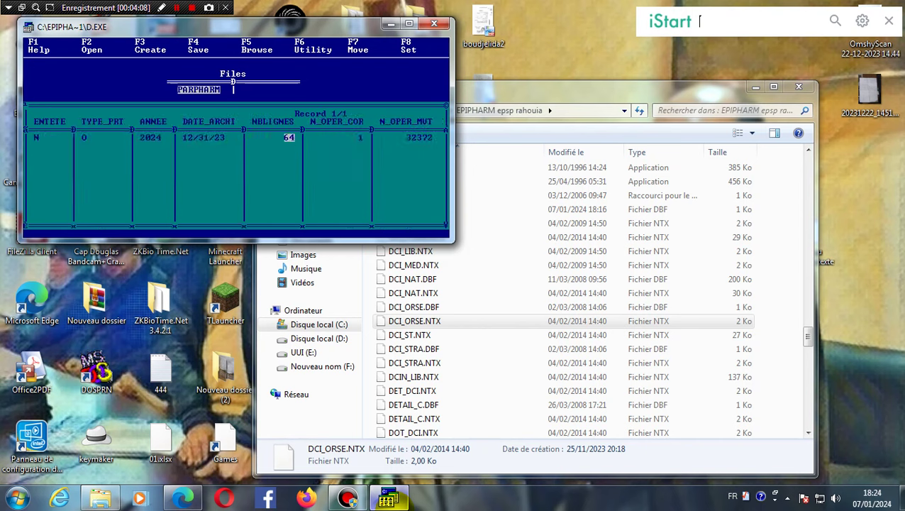
key("Right")
key("Right")
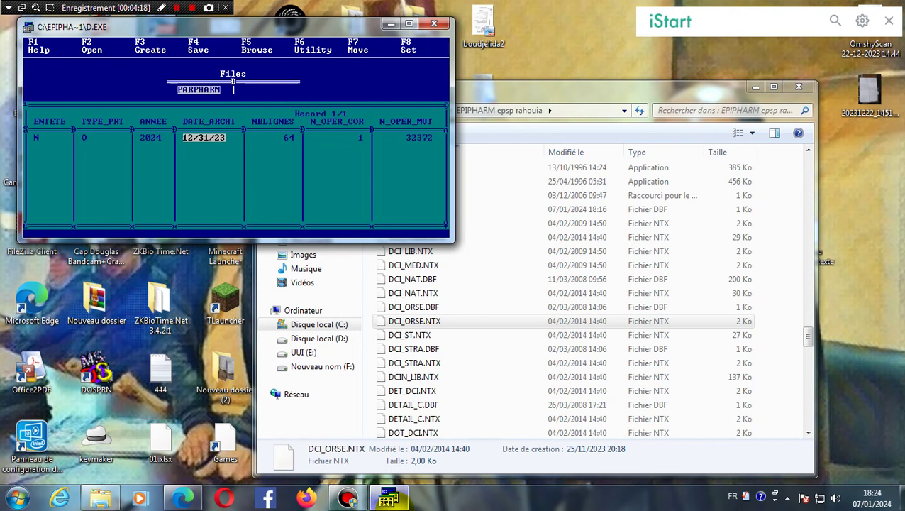
type("4")
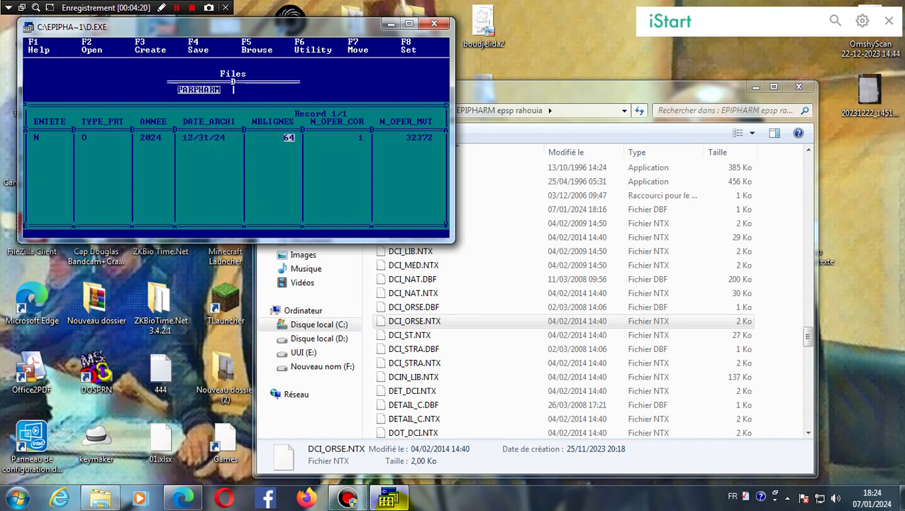
key("Return")
key("Return")
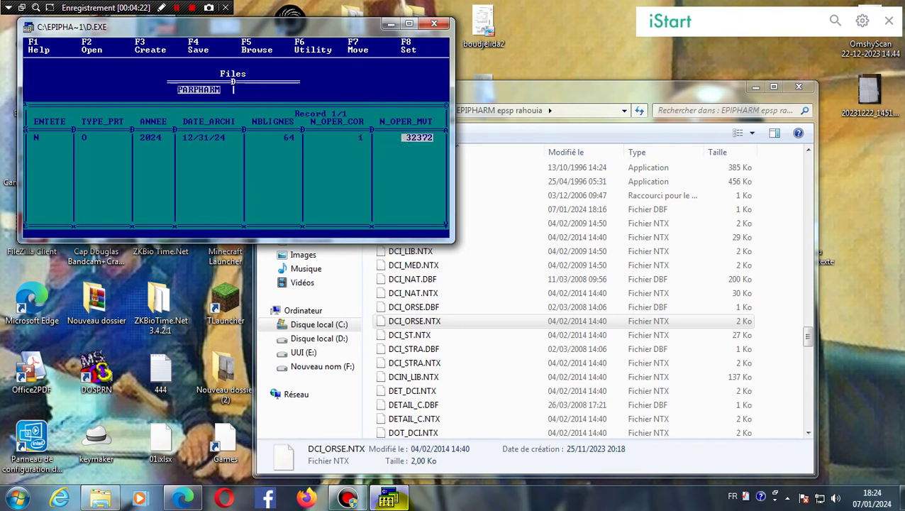
key("Return")
key("Return")
key("Return")
key("Return")
key("Return")
key("Return")
key("Return")
key("Return")
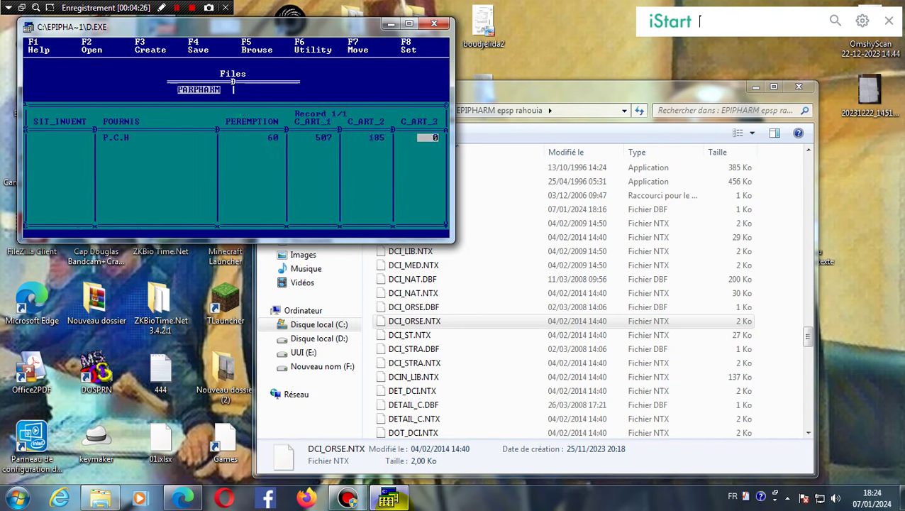
key("Escape")
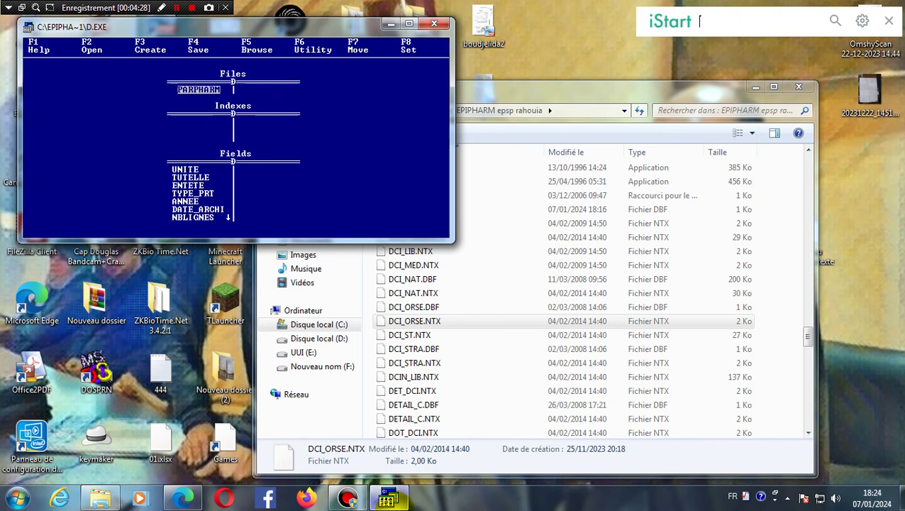
left_click(522, 293)
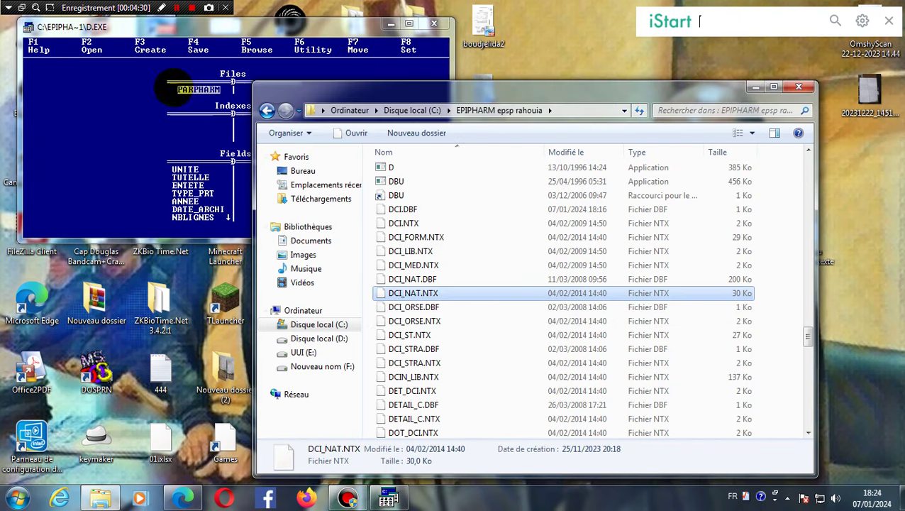
left_click(391, 24)
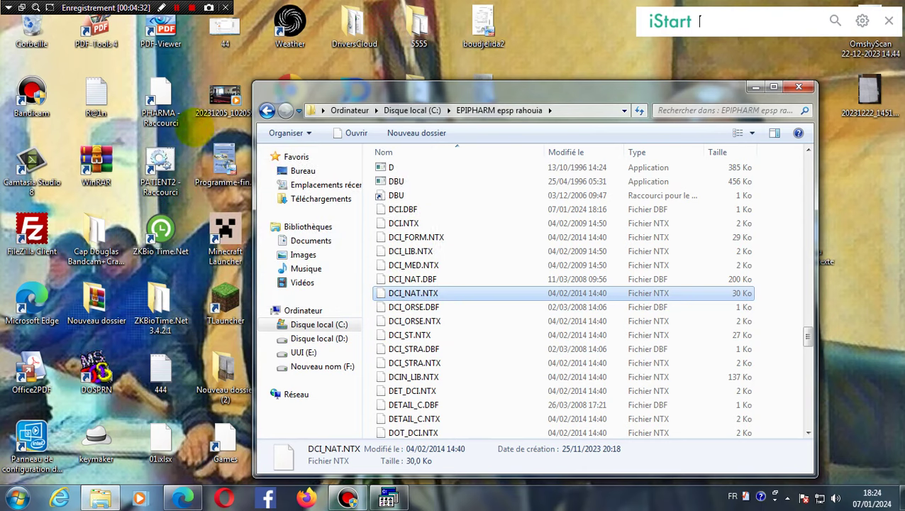
Log into Epipharm with the user name, then quit the DATE_ARCHI error and close it
left_click(560, 296)
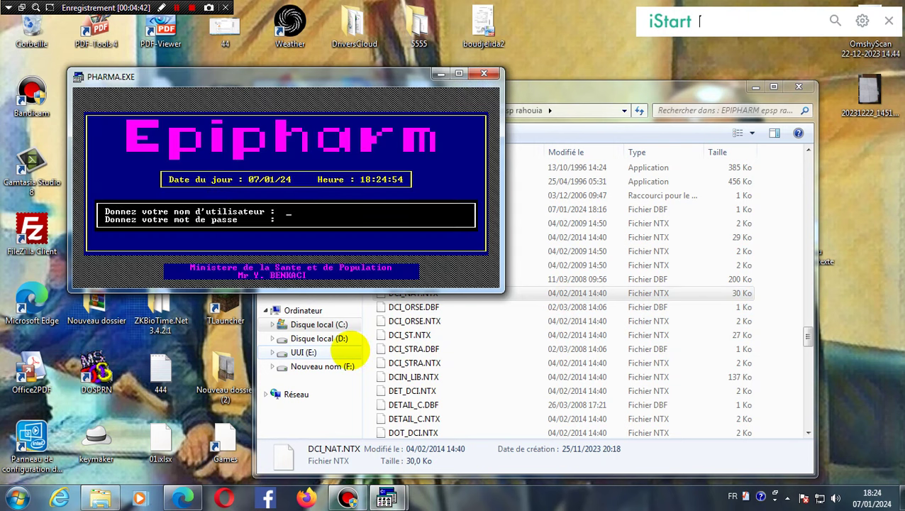
type("x")
key("BackSpace")
type("SANTEMSP")
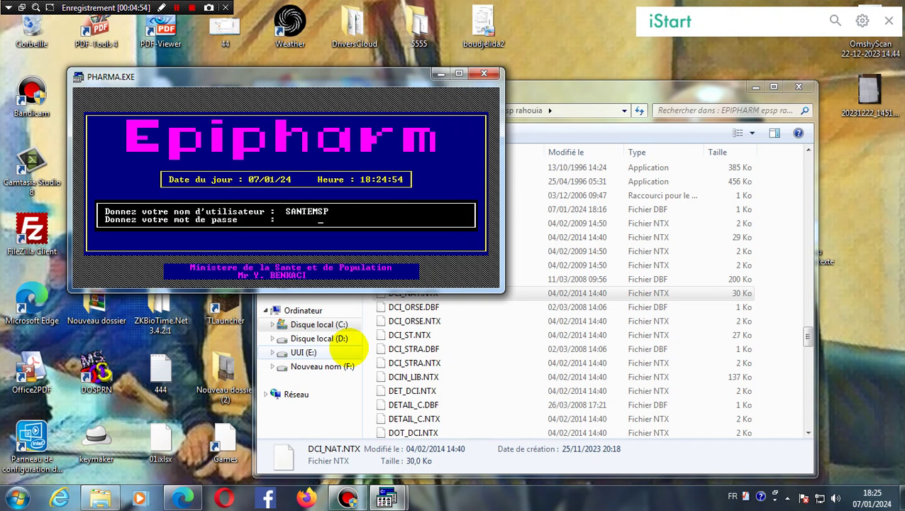
key("Return")
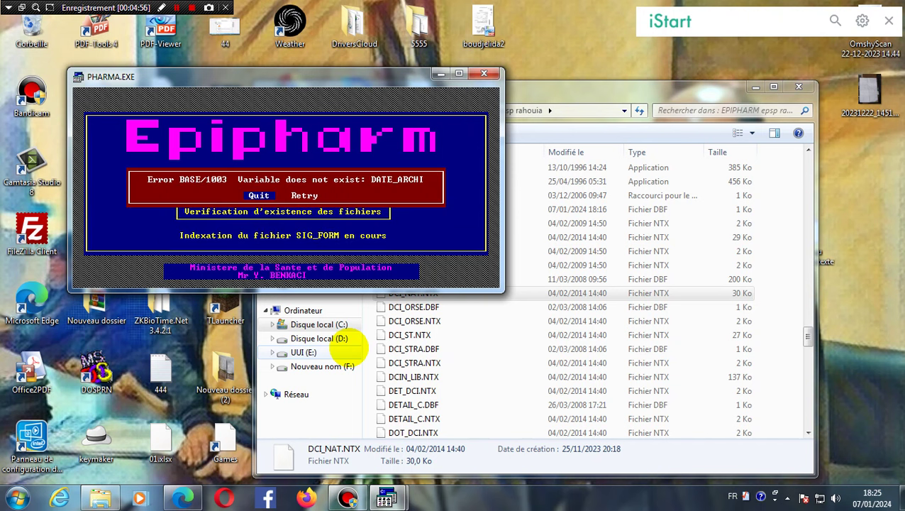
key("Right")
key("Left")
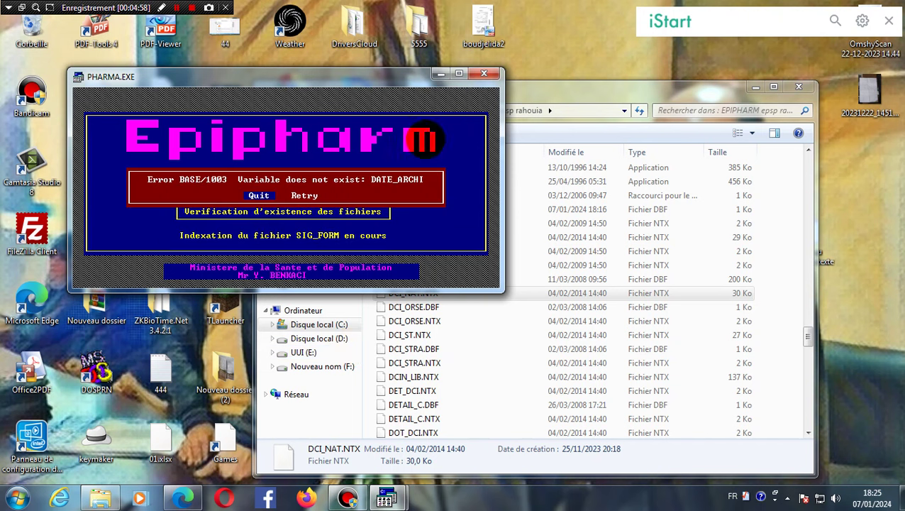
left_click(484, 73)
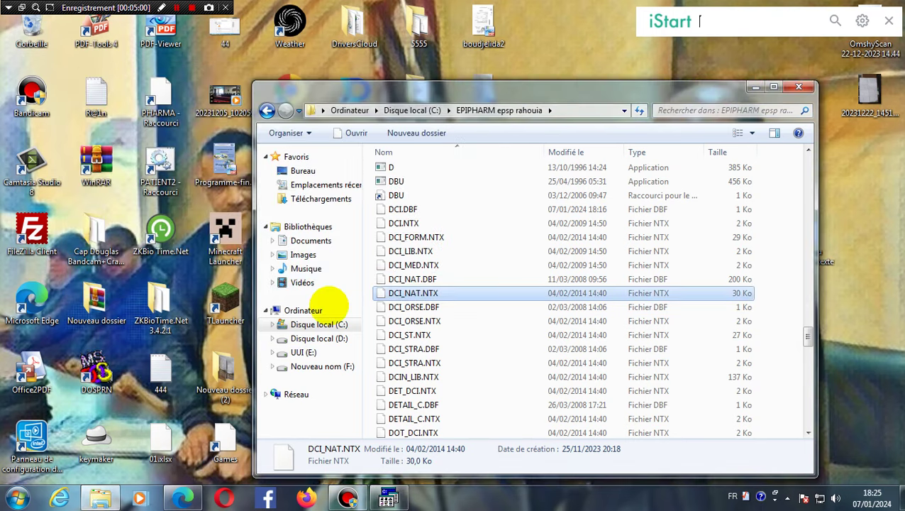
Overtype DATE_ARCHI's year with 07 (12/31/07), then exit the browse and minimize DBU
left_click(388, 499)
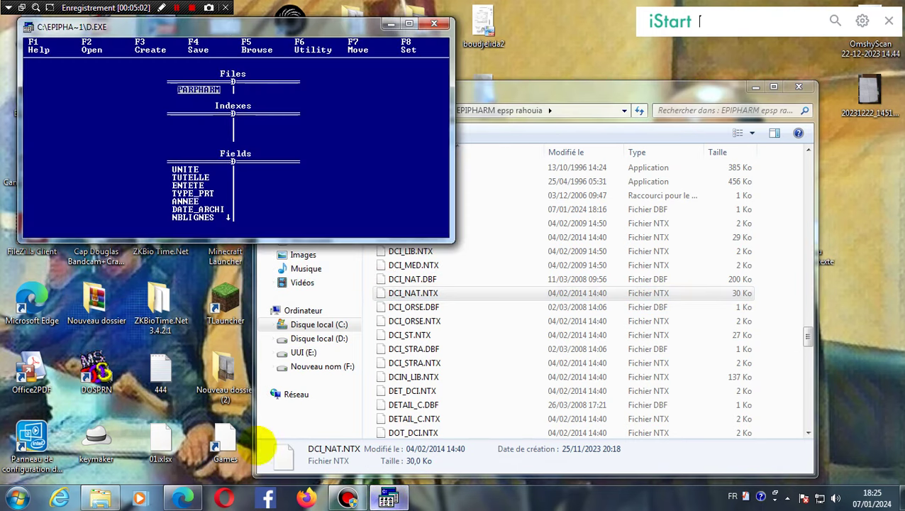
key("F5")
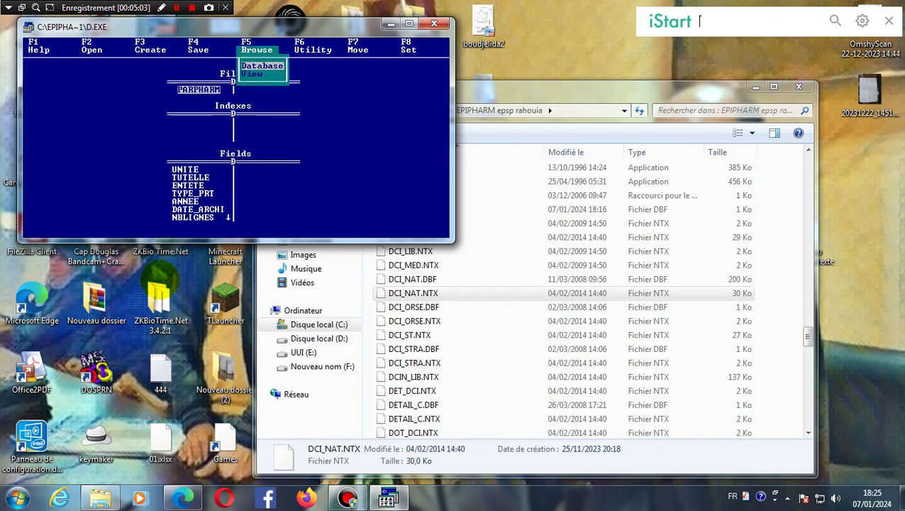
key("Return")
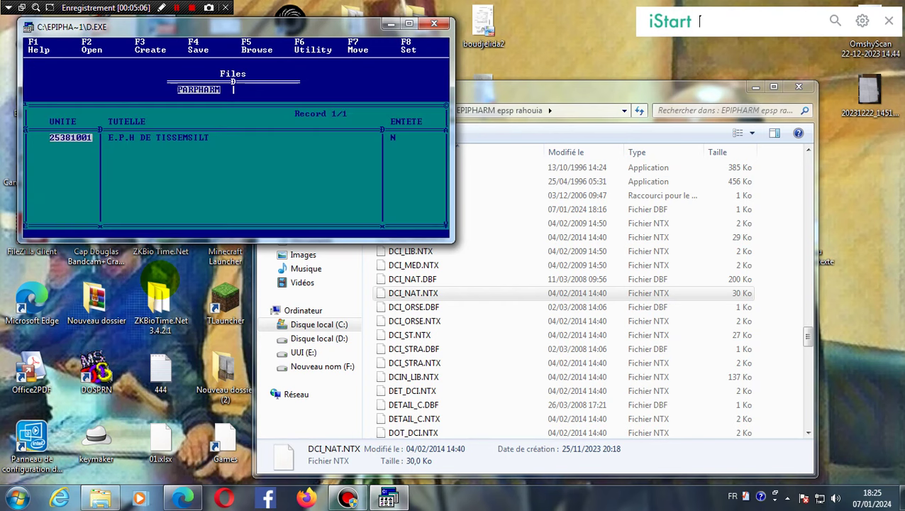
key("Right")
key("Right")
key("Right")
key("Right")
key("Right")
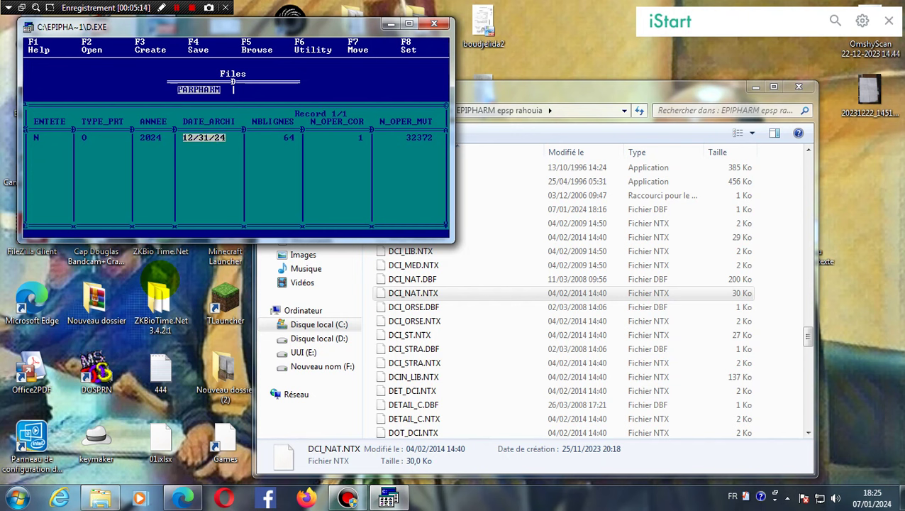
type("07")
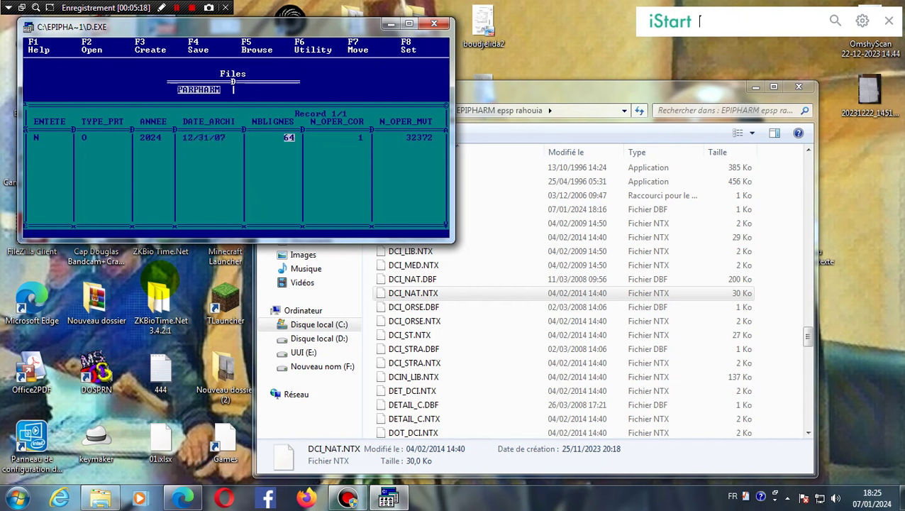
key("Return")
key("Return")
key("Return")
key("Return")
key("Return")
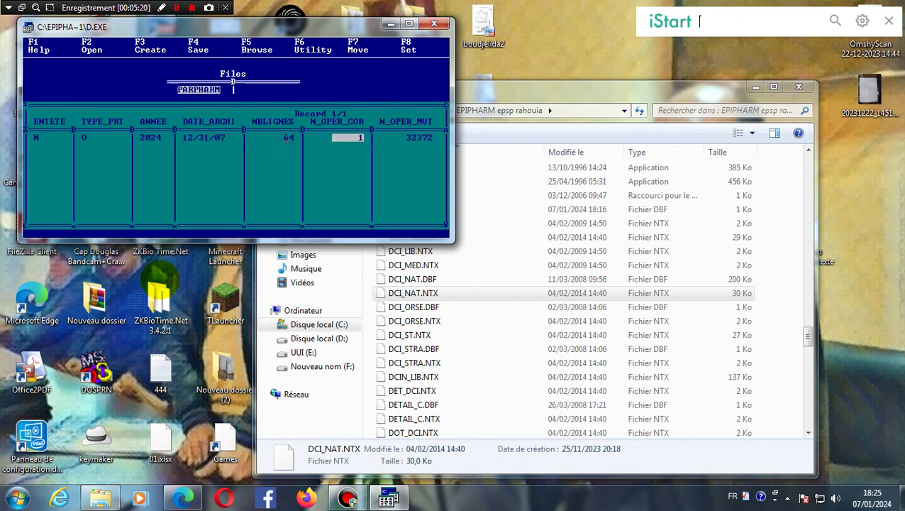
key("Return")
key("Return")
key("Return")
key("Return")
key("Return")
key("Return")
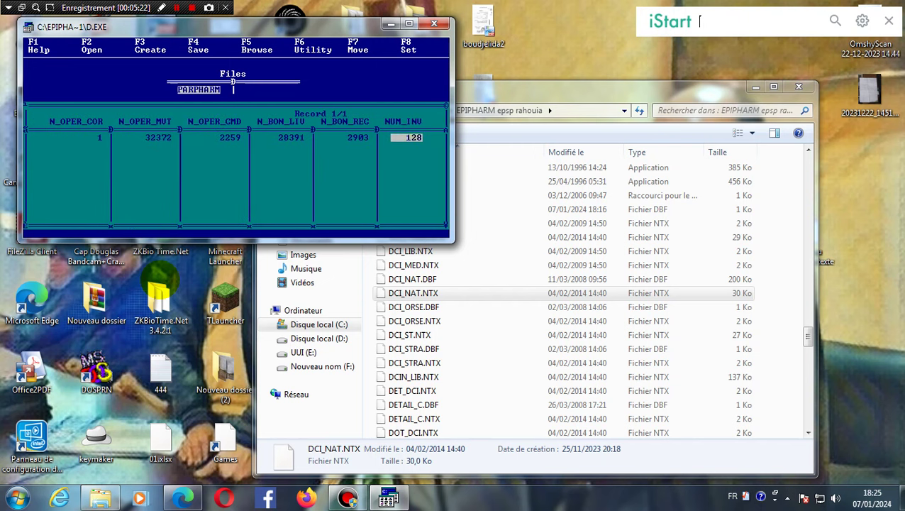
key("Return")
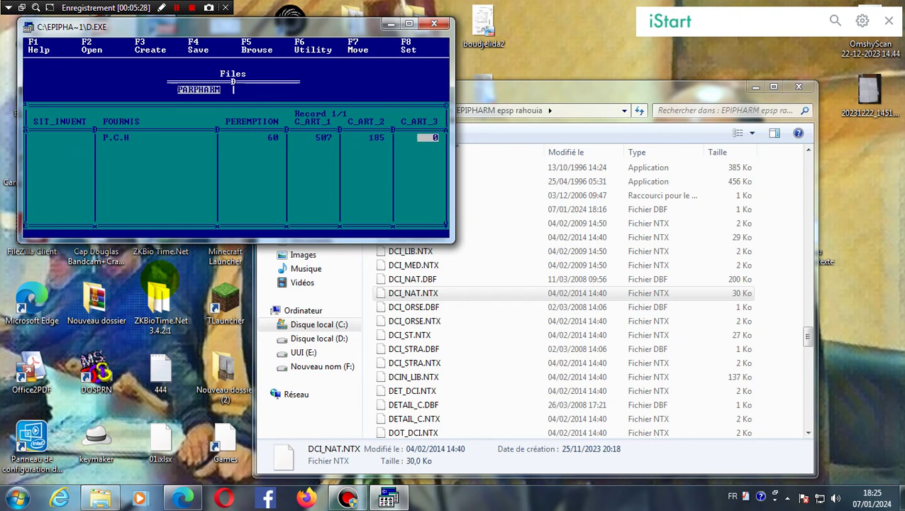
key("Escape")
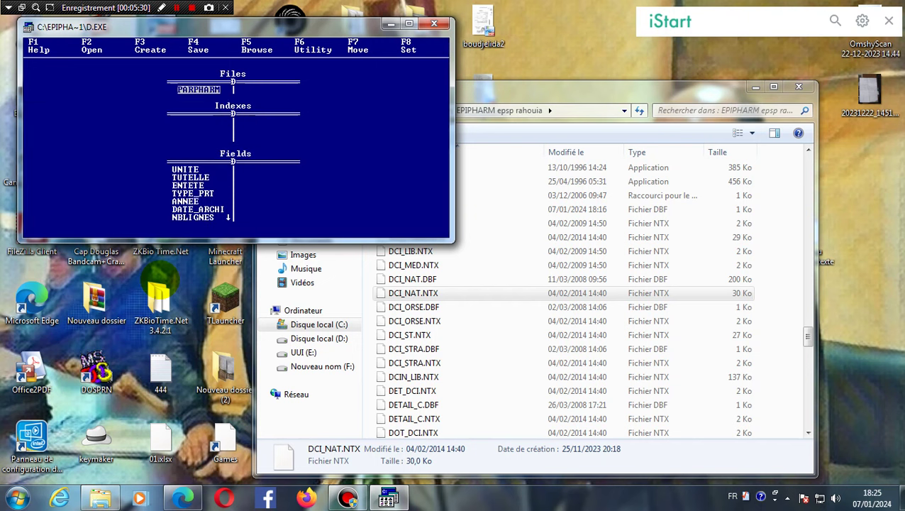
left_click(390, 24)
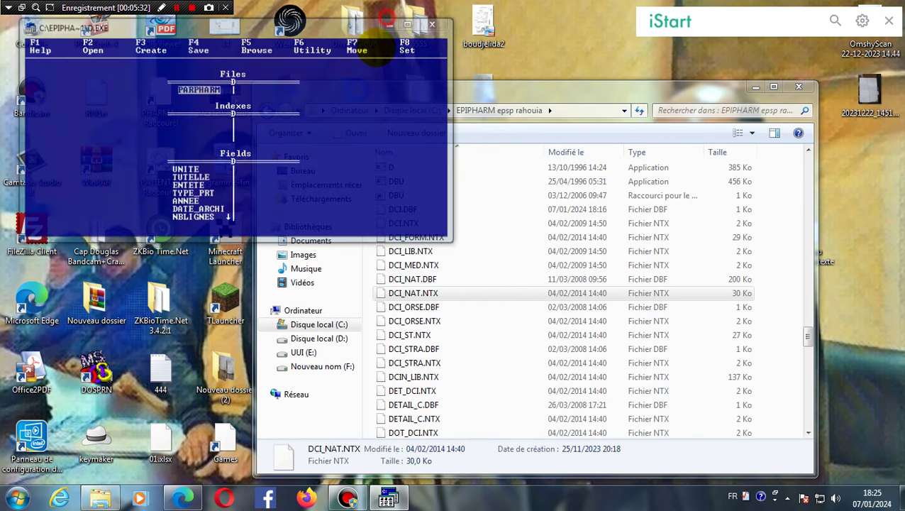
double_click(162, 106)
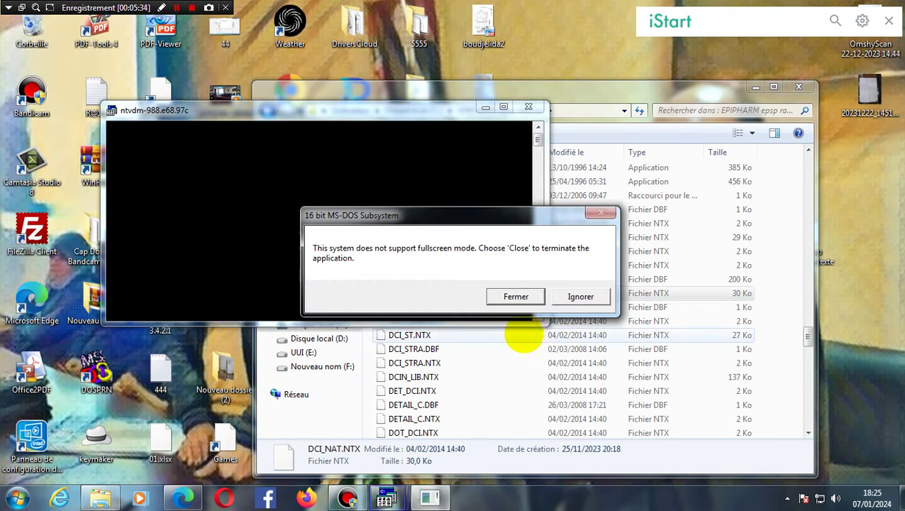
left_click(581, 297)
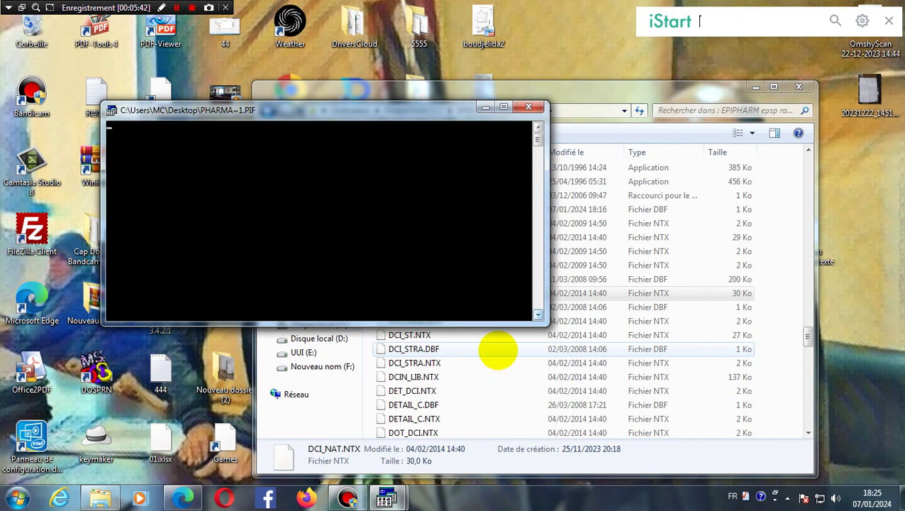
type("s")
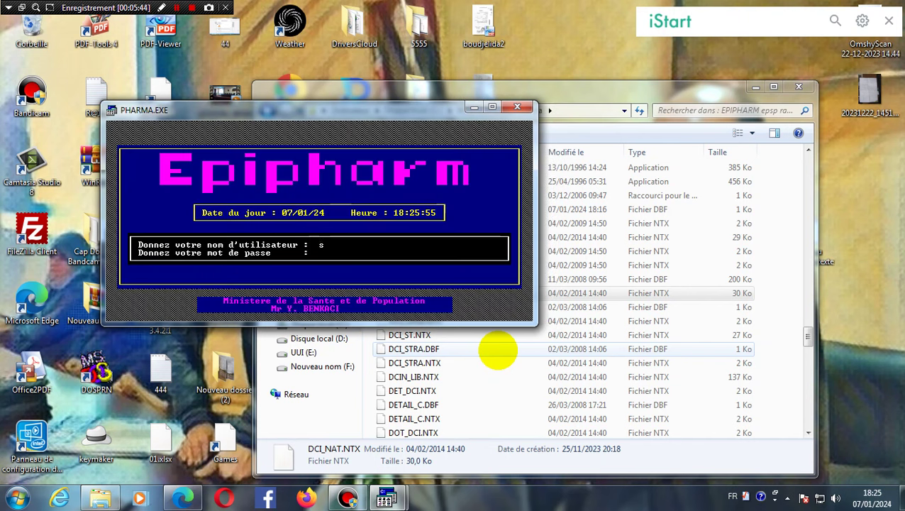
key("BackSpace")
type("SANTEMSP")
key("Return")
type("**")
key("Return")
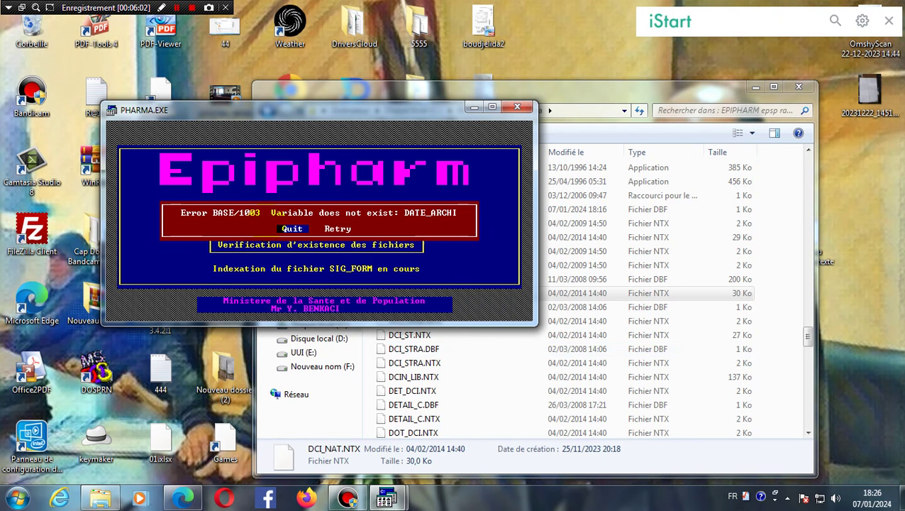
key("Right")
key("Left")
key("Return")
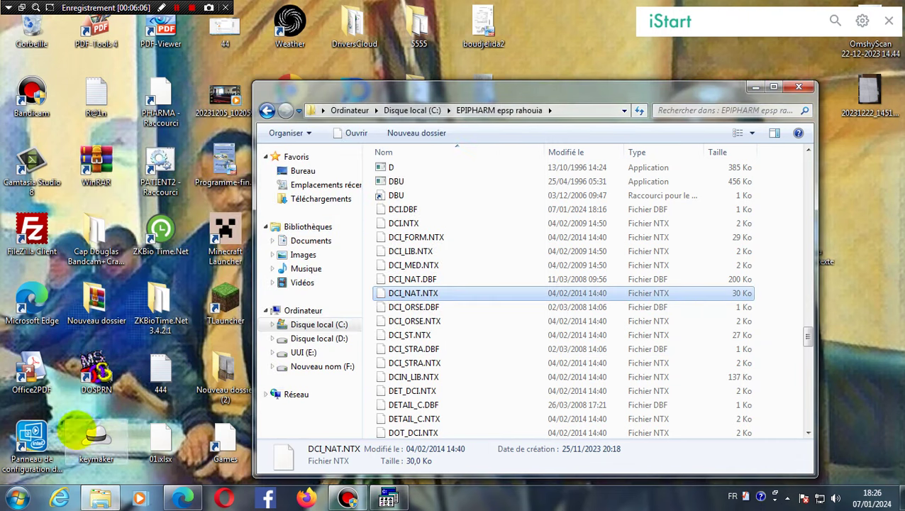
Restore DBU and browse PARPHARM's record to the DATE_ARCHI field
left_click(388, 498)
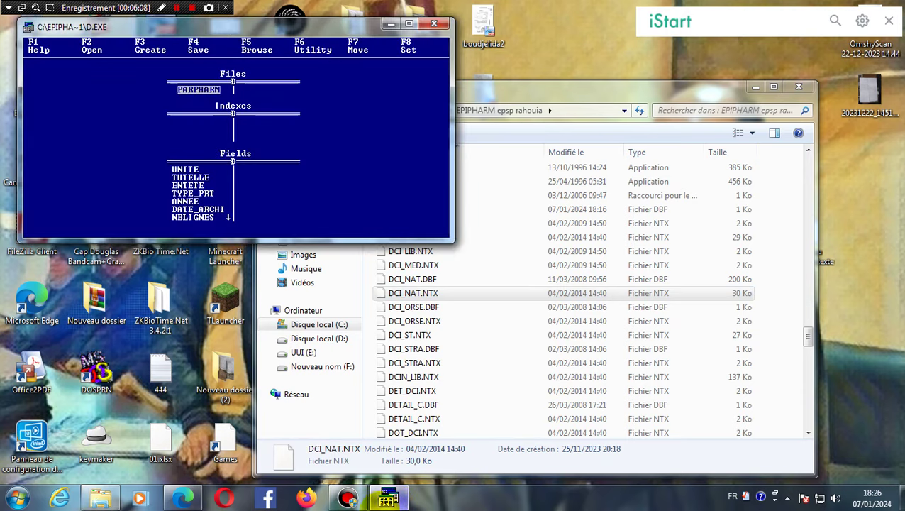
key("F2")
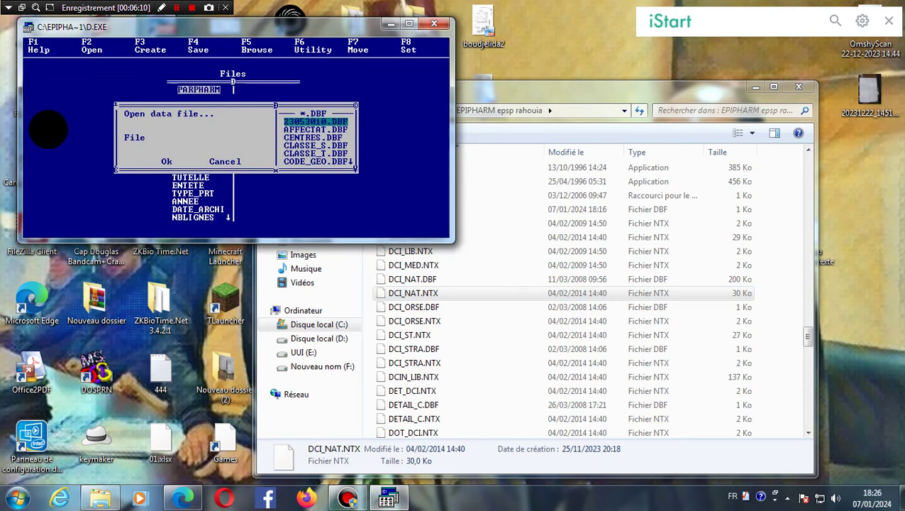
key("Escape")
key("F5")
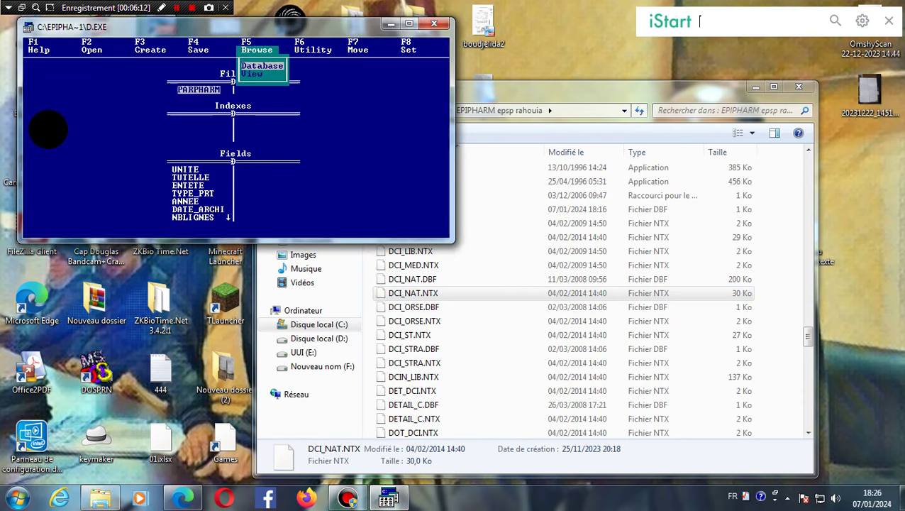
key("Return")
key("Right")
key("Right")
key("Right")
key("Right")
key("Right")
key("Right")
key("Right")
key("Right")
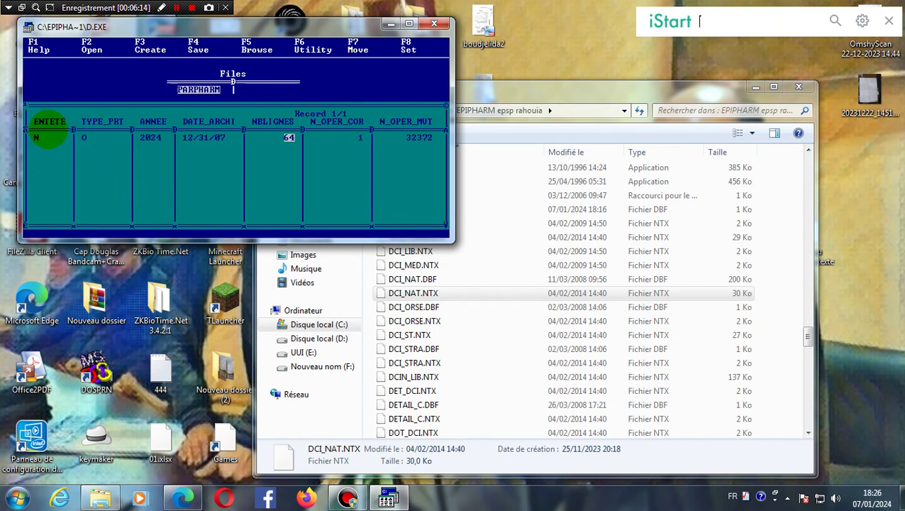
key("Left")
key("Left")
key("Left")
key("Left")
key("Left")
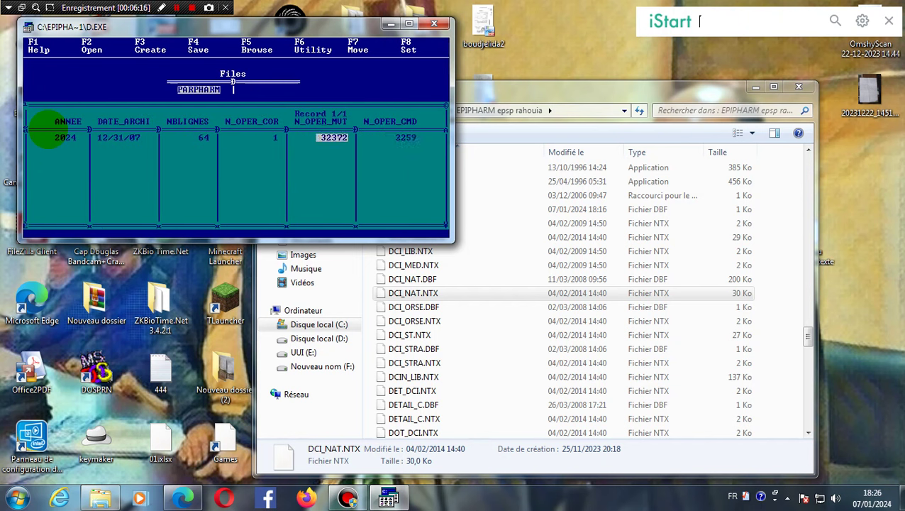
key("Right")
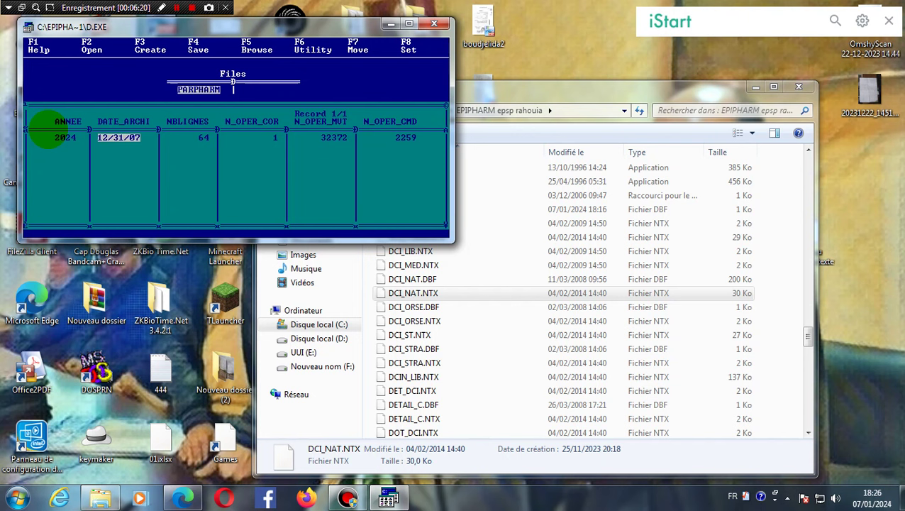
Retype DATE_ARCHI as 12/31/25 and close the browse table
type("31")
type("12/20")
type("3")
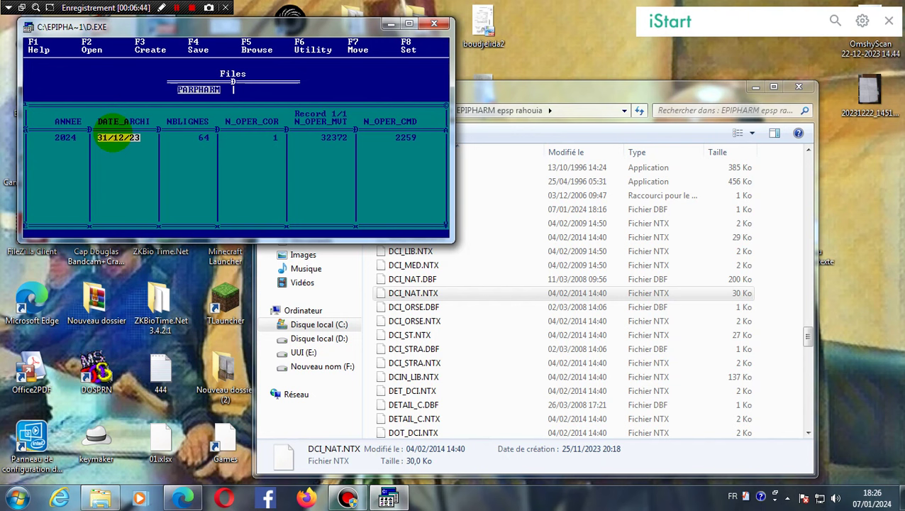
type("12/")
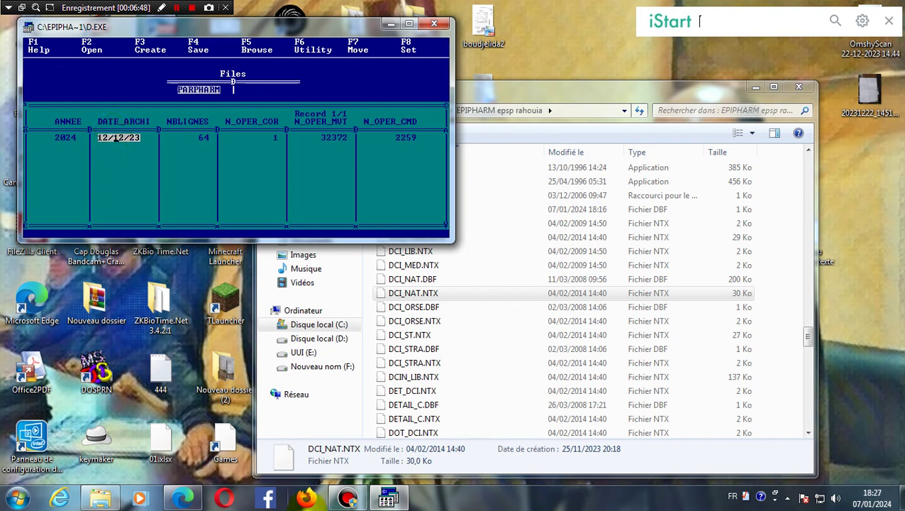
type("31/")
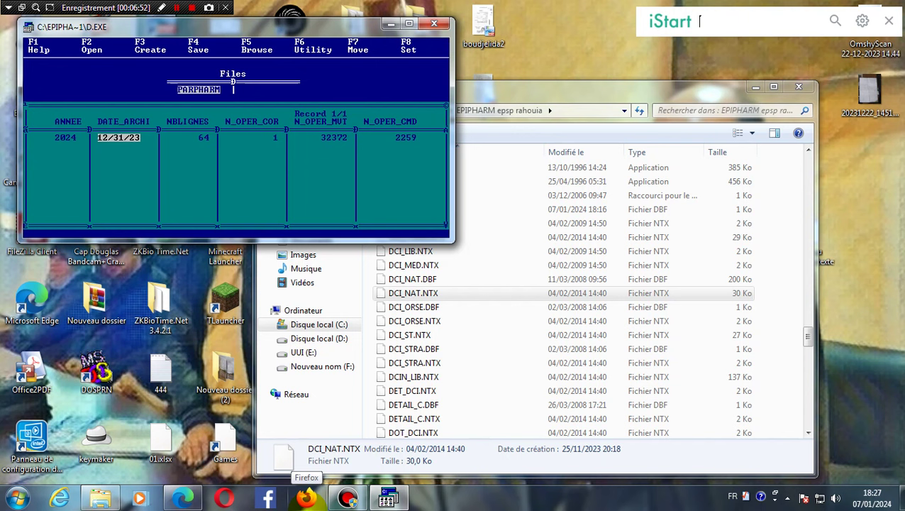
type("25")
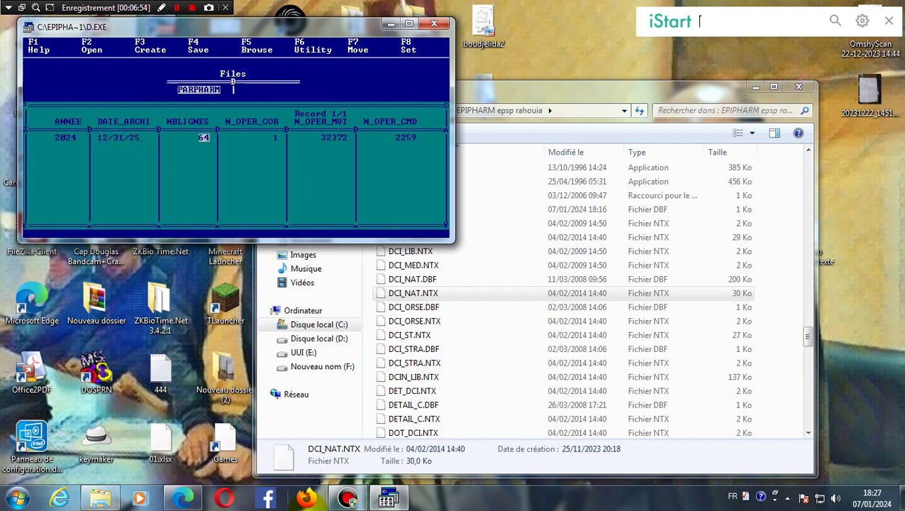
key("Right")
key("Right")
key("Right")
key("Right")
key("Right")
key("Right")
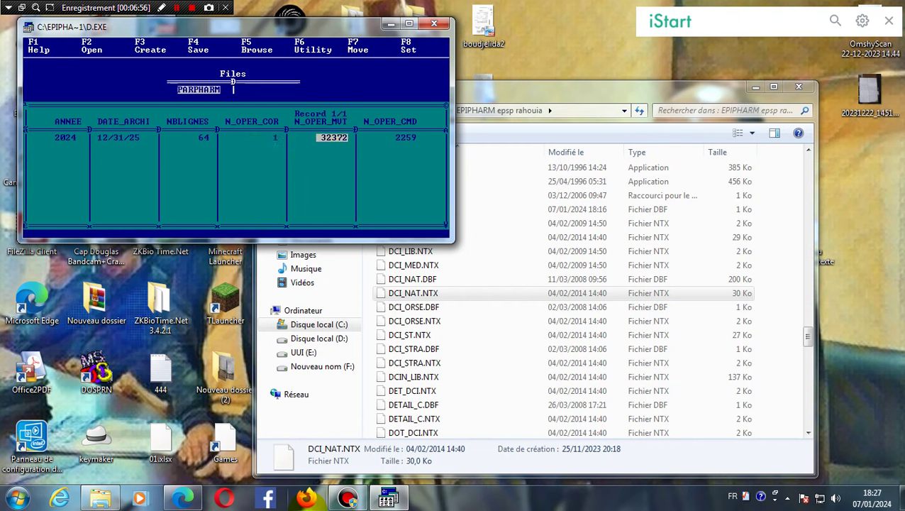
key("Right")
key("Right")
key("Right")
key("Right")
key("Right")
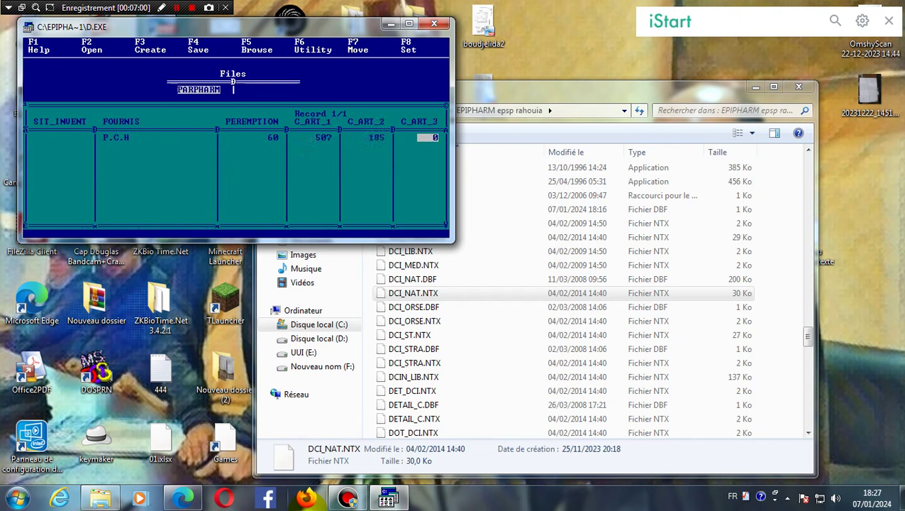
key("Escape")
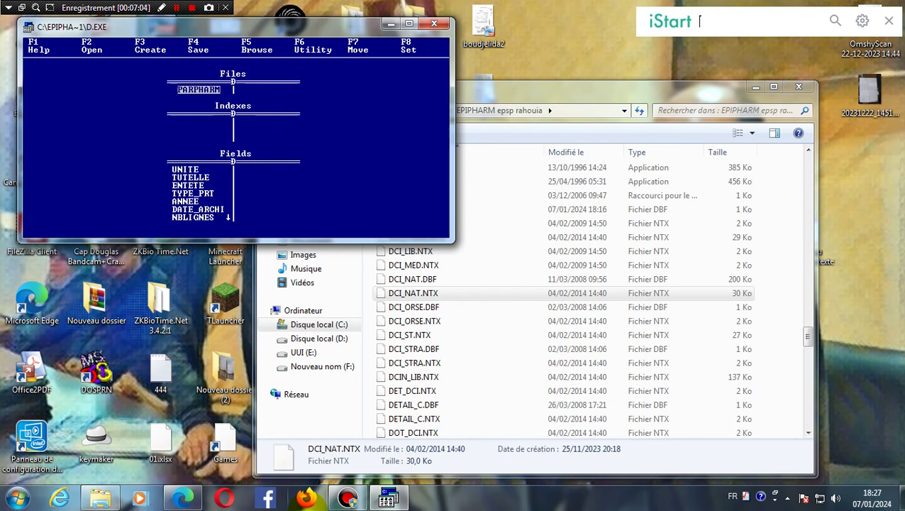
Exit DBU to DOS and relaunch Epipharm from its desktop shortcut
key("Escape")
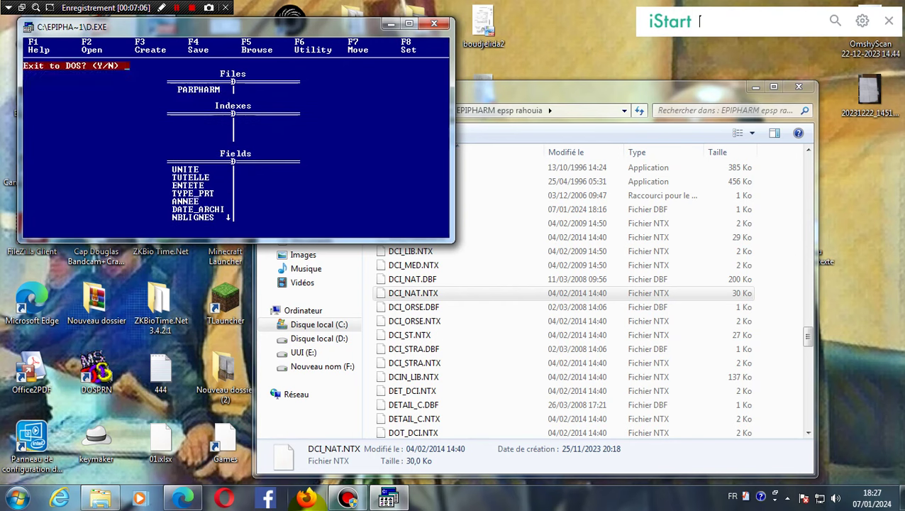
key("y")
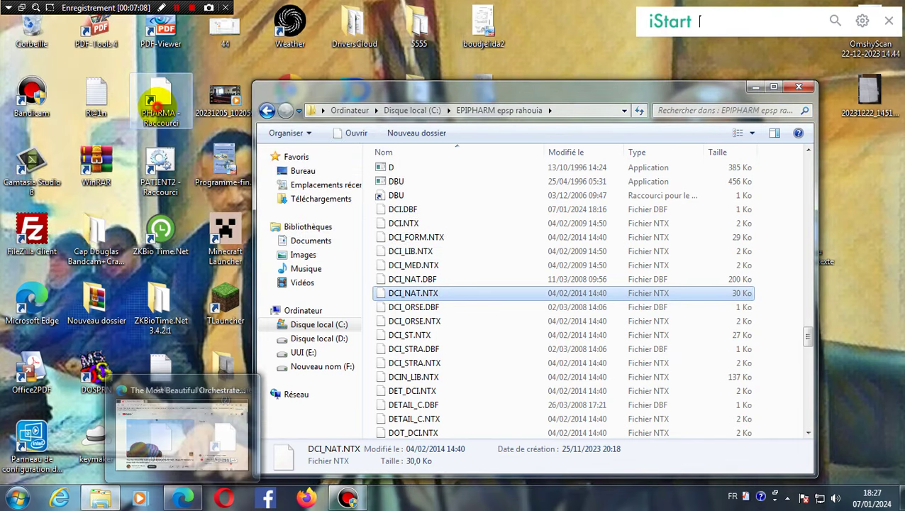
double_click(157, 105)
Dismiss the fullscreen warning, log in to Epipharm's main menu, then close PHARMA.EXE
left_click(580, 295)
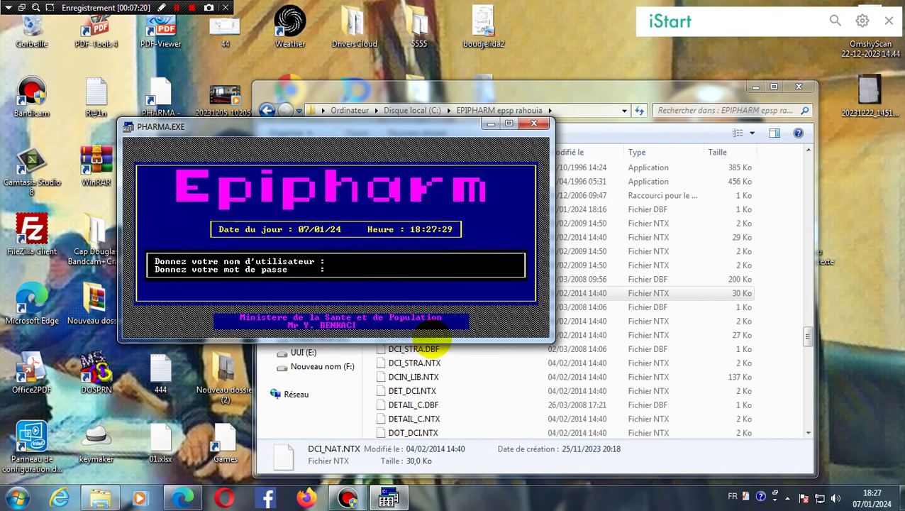
type("s")
key("BackSpace")
type("SANT")
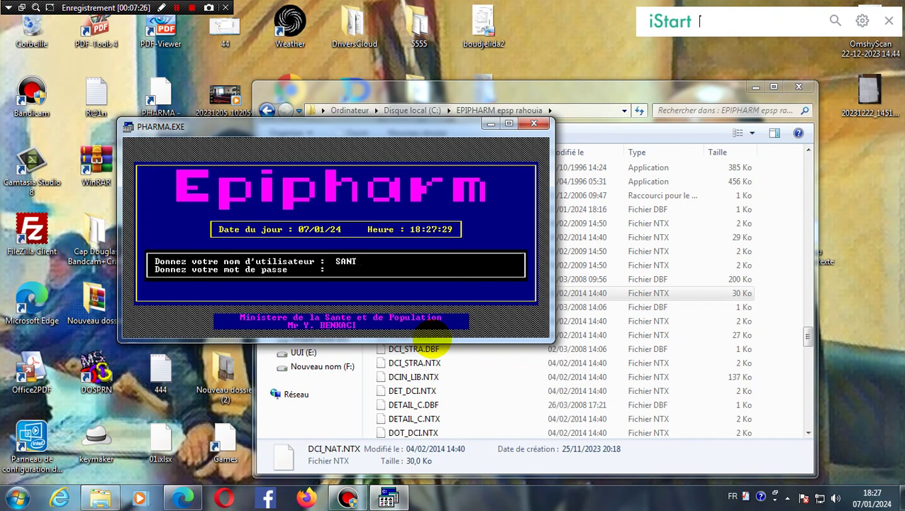
type("EMSP")
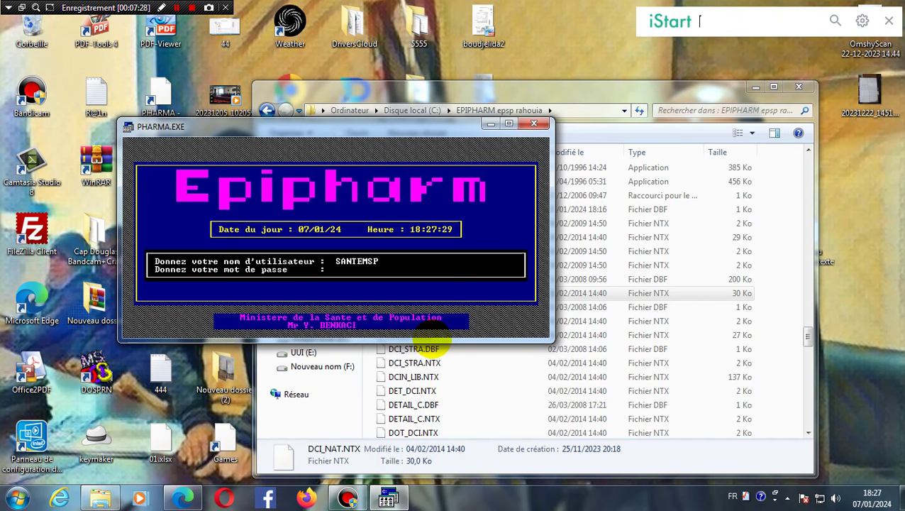
type("****")
key("Return")
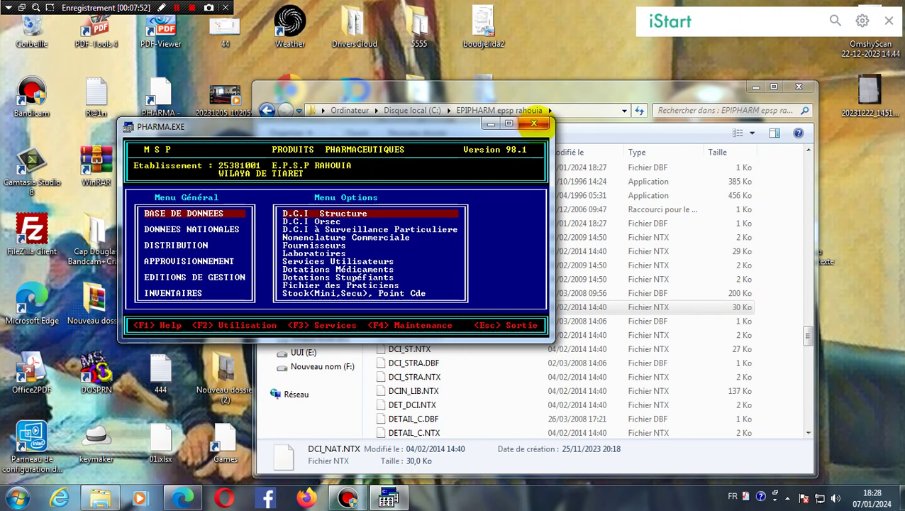
left_click(533, 123)
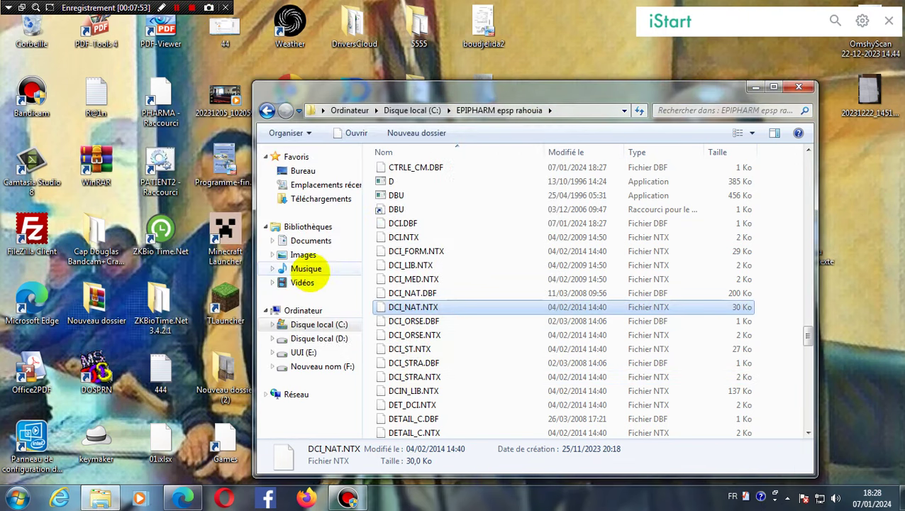
Start D.EXE and open the PARPHARM.DBF database
double_click(393, 182)
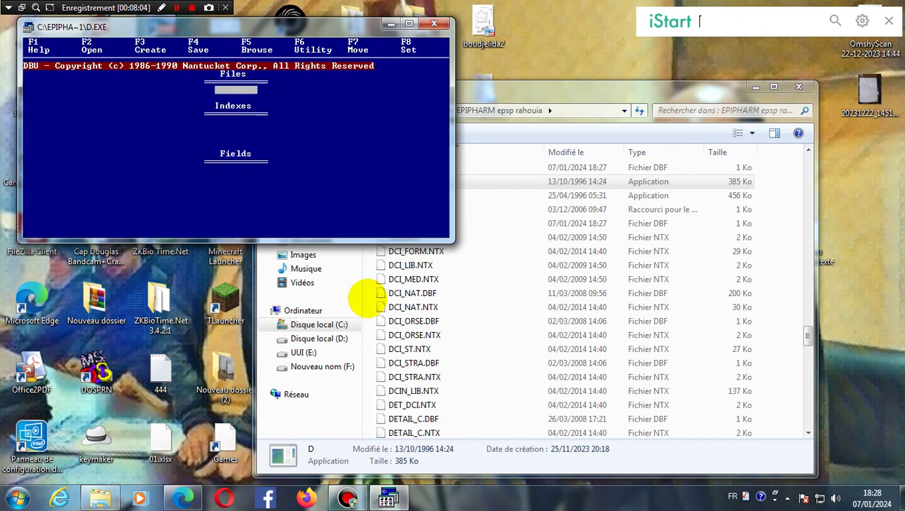
key("F2")
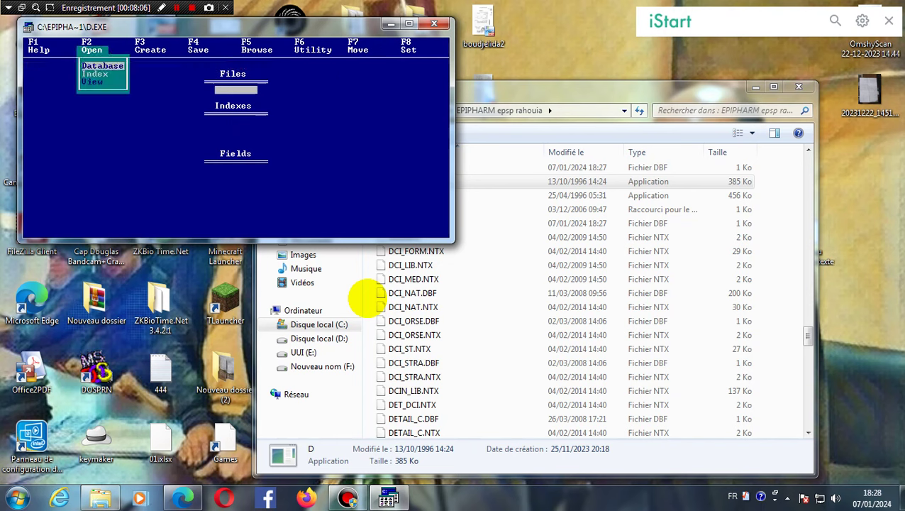
key("Return")
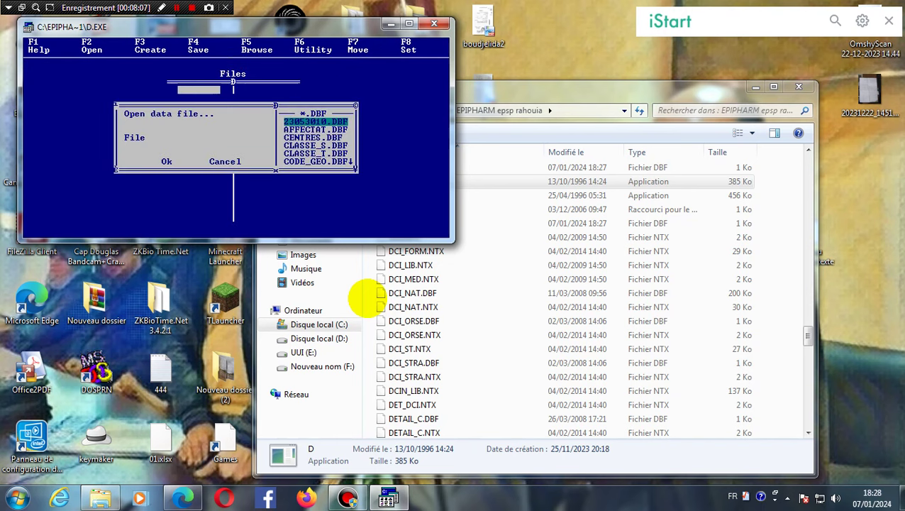
key("p")
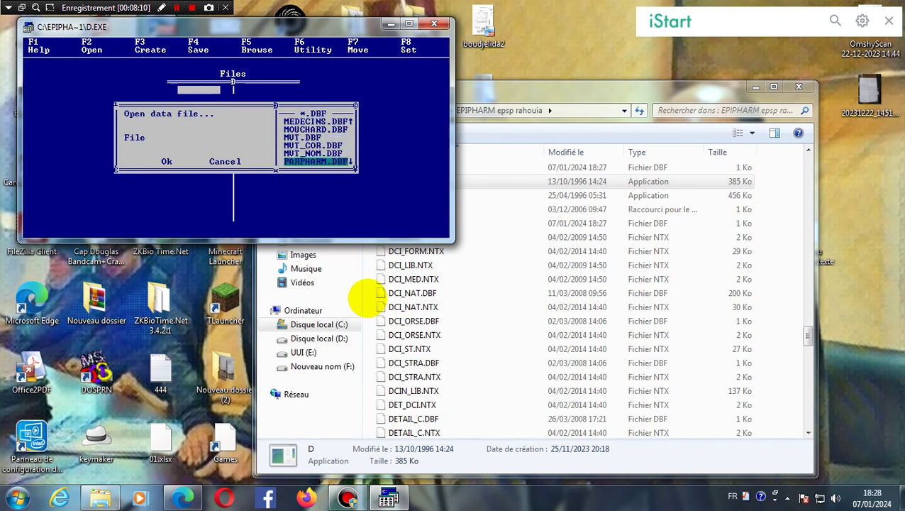
key("Return")
key("Return")
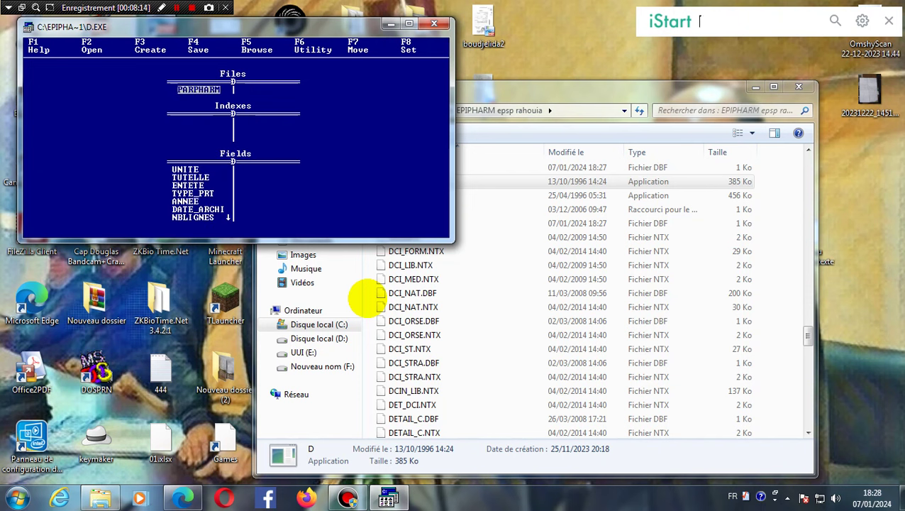
Browse the PARPHARM record and change ANNEE to 2023
key("F5")
key("Return")
key("Right")
key("Right")
key("Right")
key("Right")
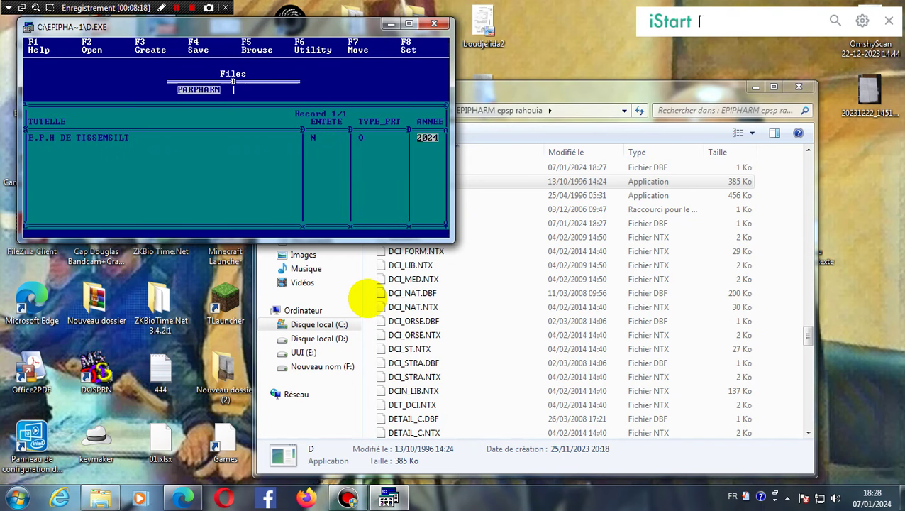
type("2023")
key("Right")
key("Right")
key("Right")
key("Right")
key("Right")
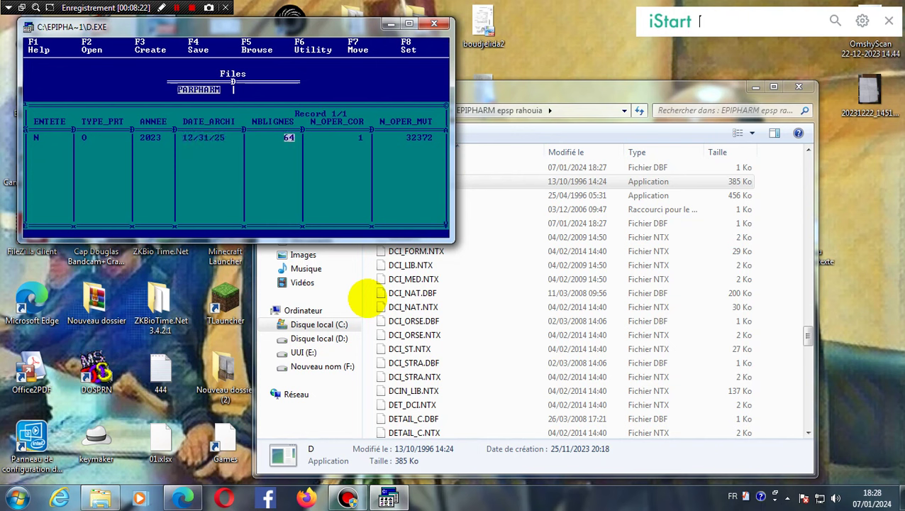
key("Right")
key("Right")
key("Right")
key("Right")
key("Right")
key("Right")
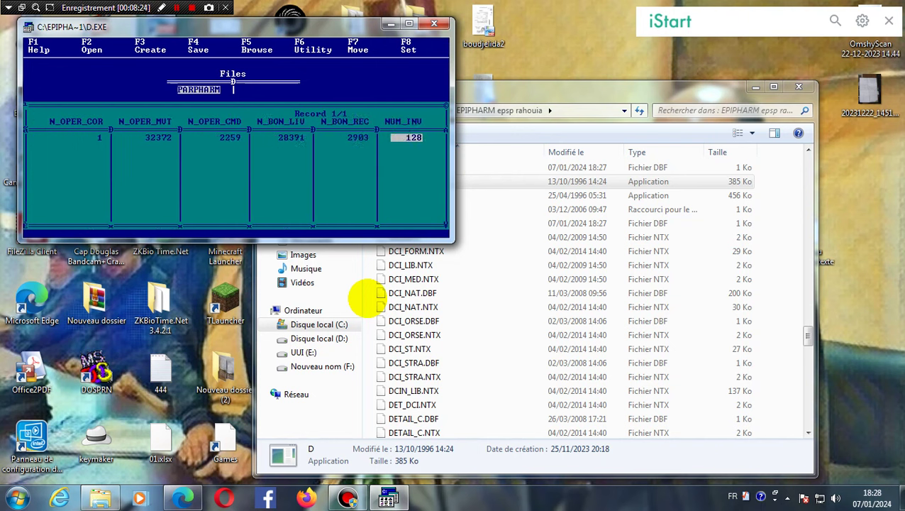
key("Right")
key("Right")
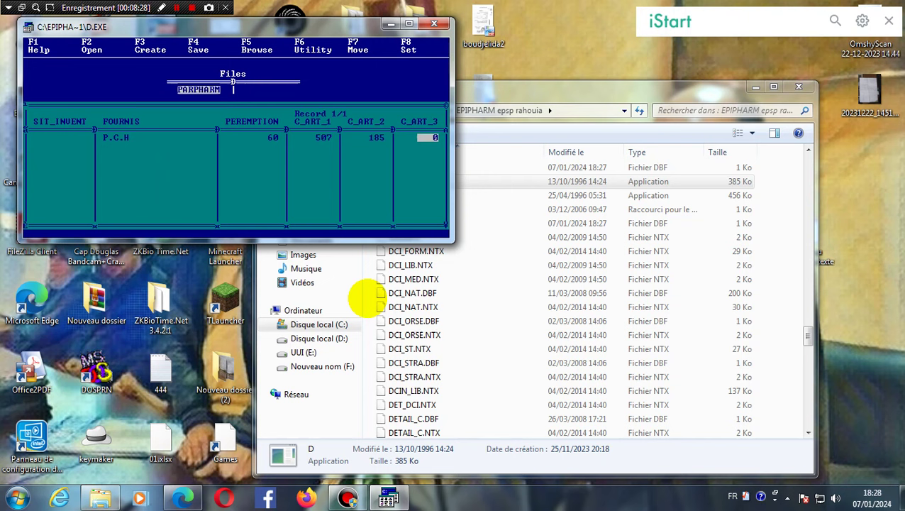
Exit DBU with Y and relaunch Epipharm to test the change
key("Escape")
key("Escape")
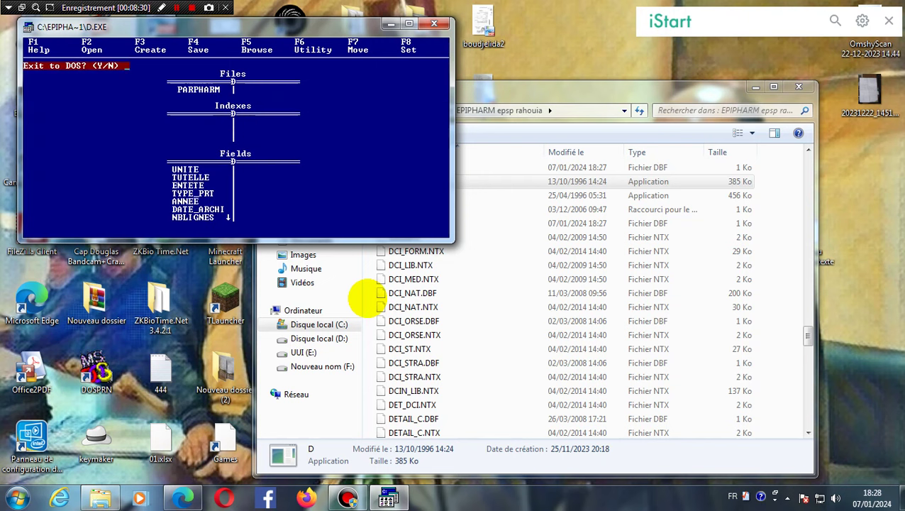
key("y")
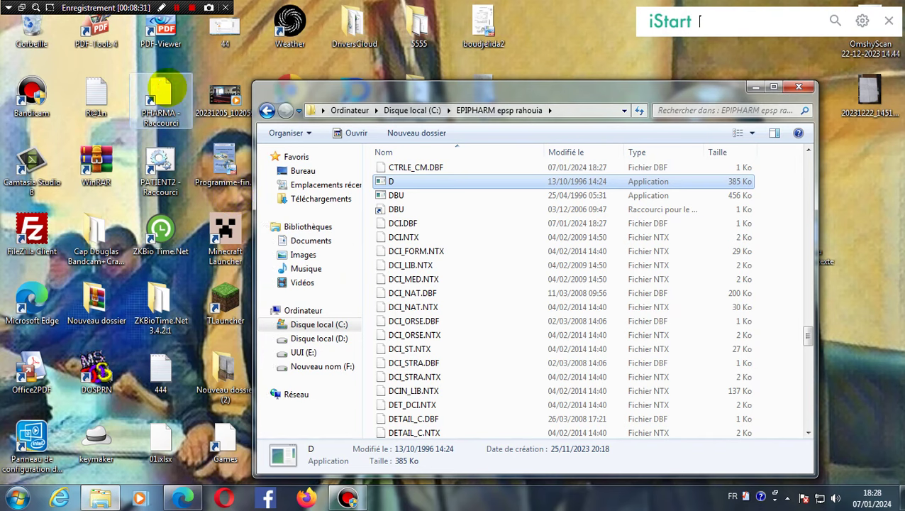
key("Return")
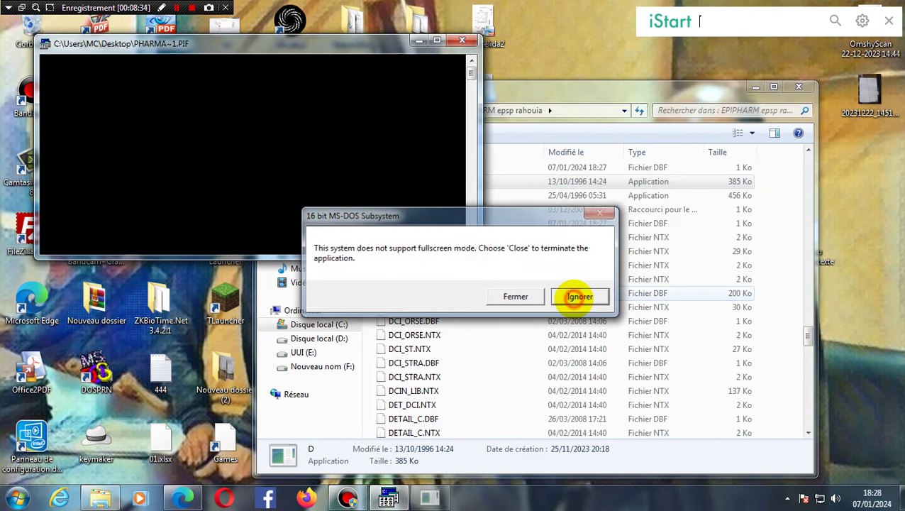
Dismiss the 16-bit warning, log in to the main menu, then close PHARMA.EXE
left_click(580, 295)
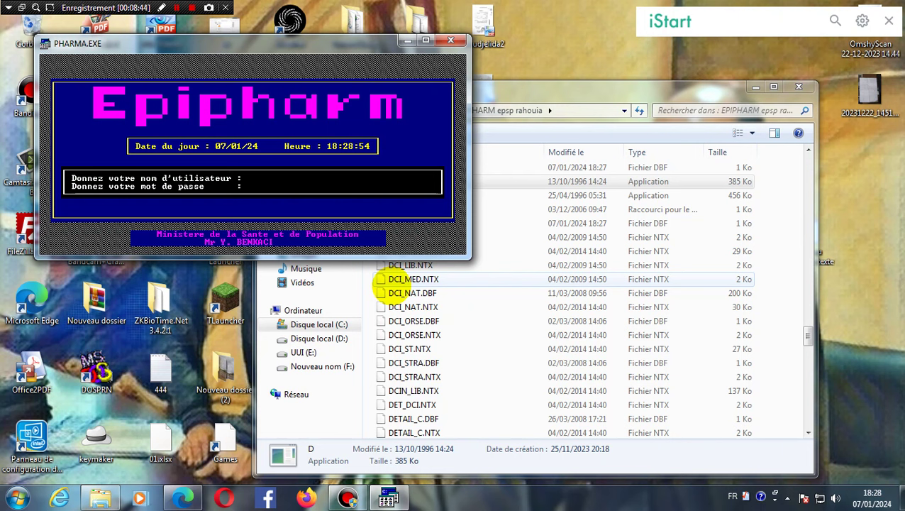
type("SANTEMSP")
key("Return")
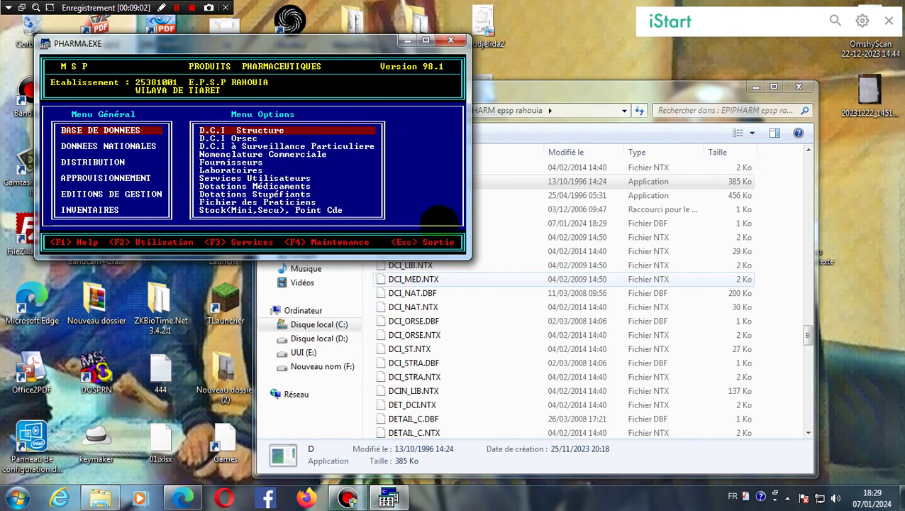
left_click(452, 39)
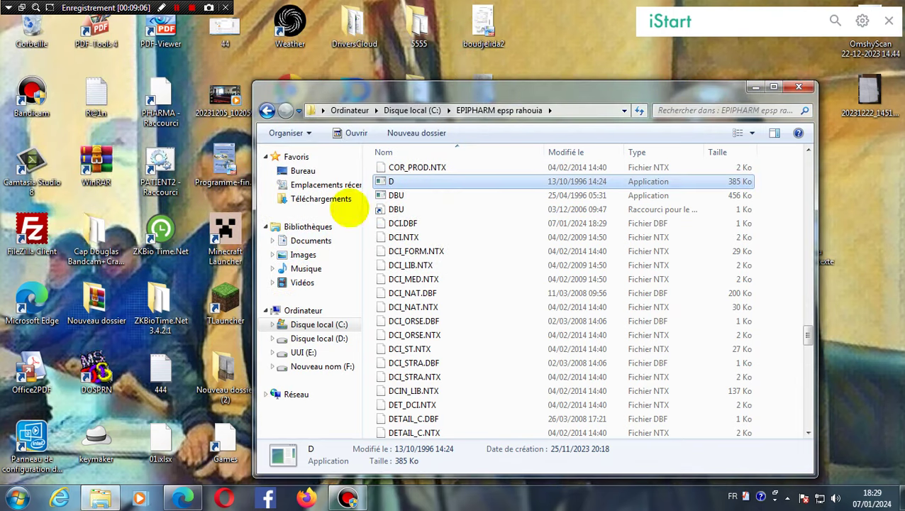
Start DBU again and open the PARPHARM.DBF database
double_click(384, 181)
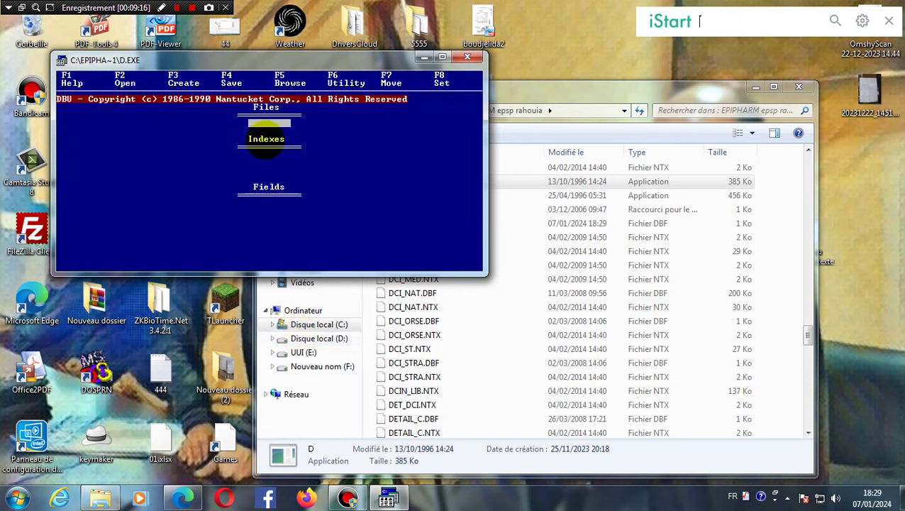
left_click(270, 129)
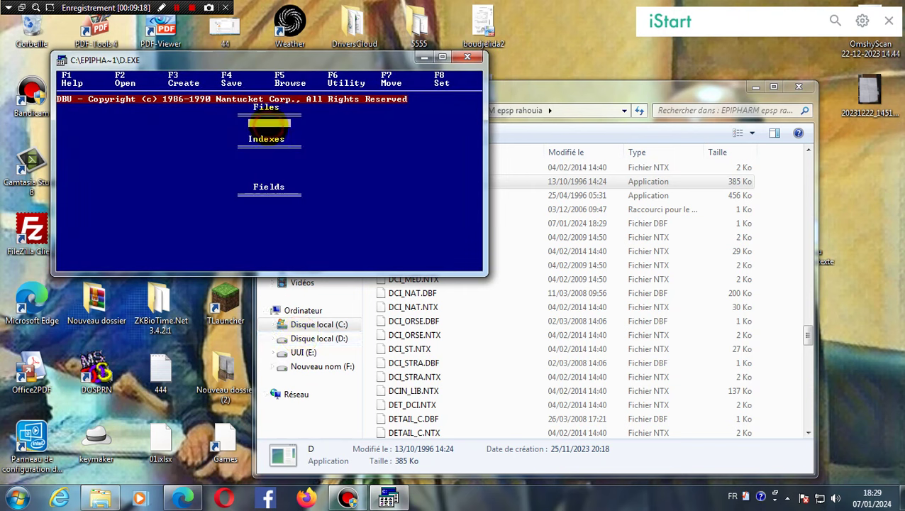
key("F2")
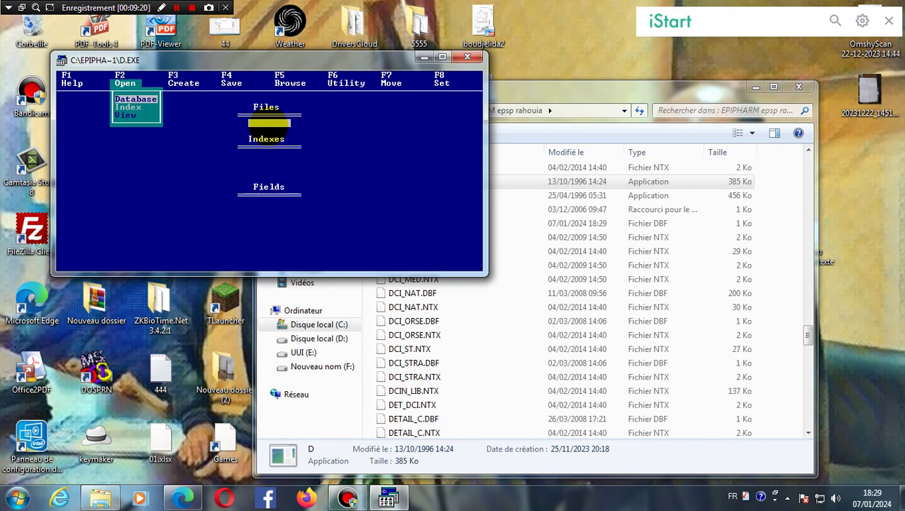
key("Return")
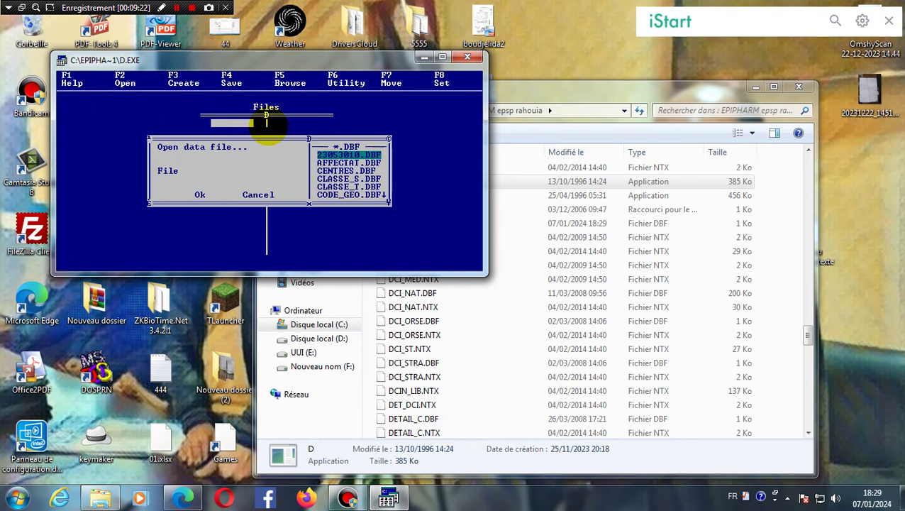
key("p")
key("Return")
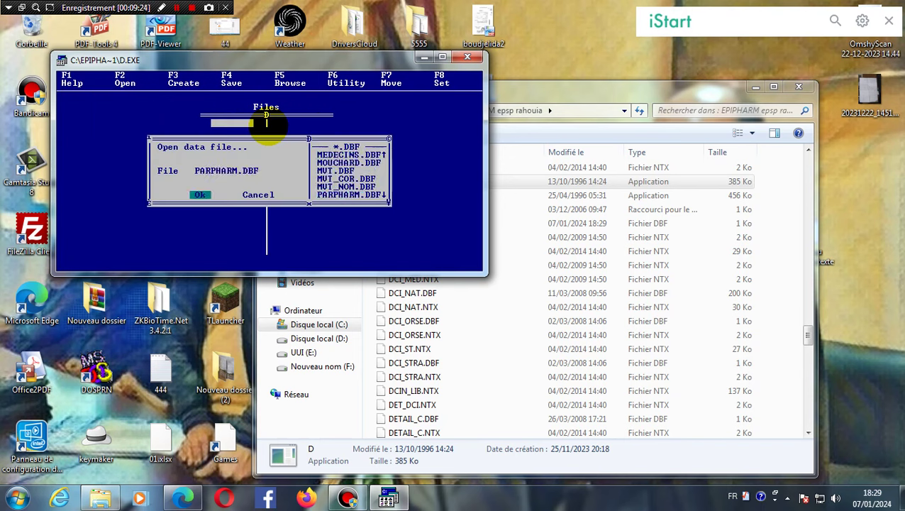
key("Return")
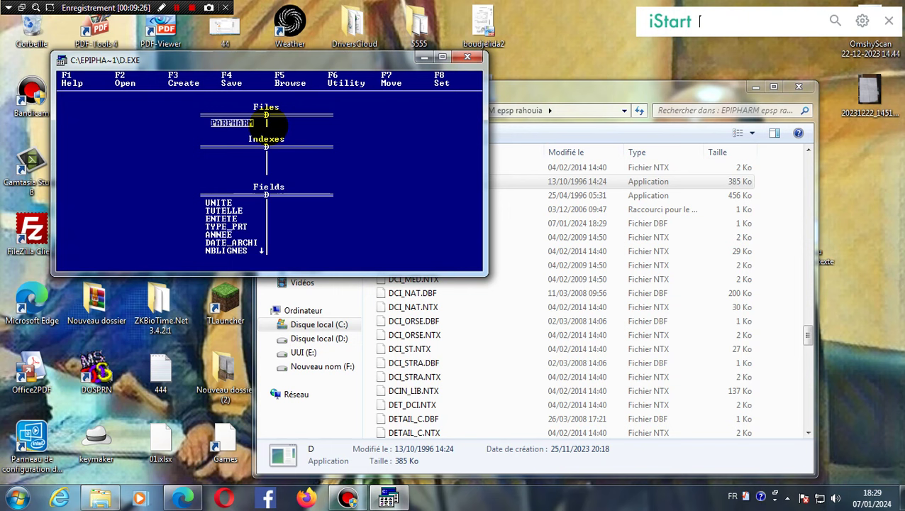
Browse the PARPHARM record and re-enter ANNEE as 2023
key("F5")
key("Return")
key("Right")
key("Right")
key("Right")
key("Right")
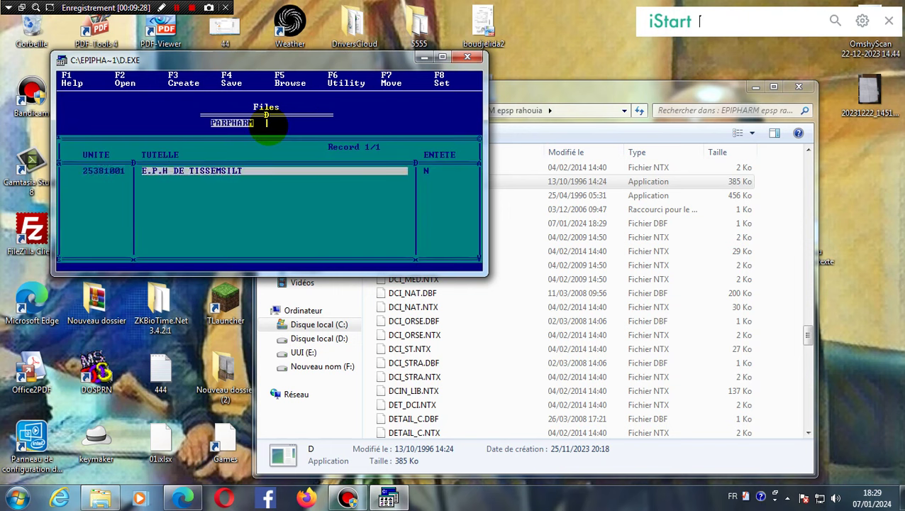
key("Right")
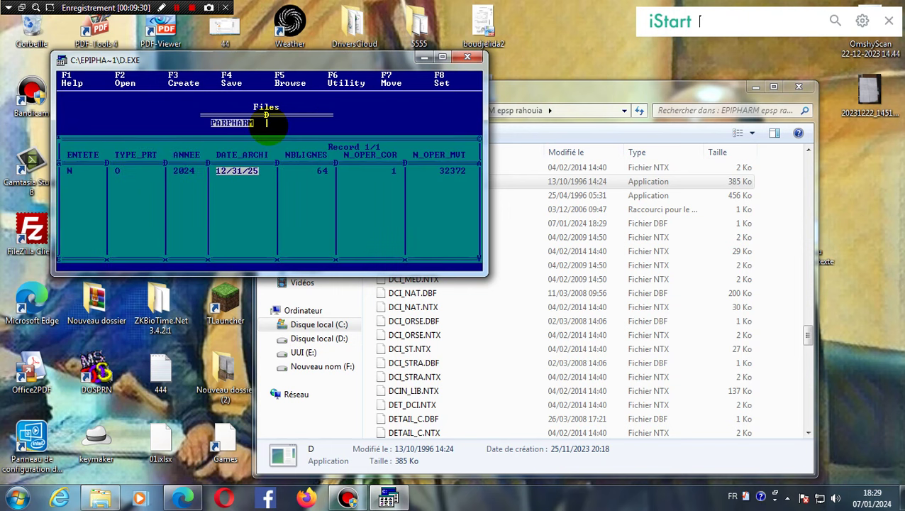
key("Left")
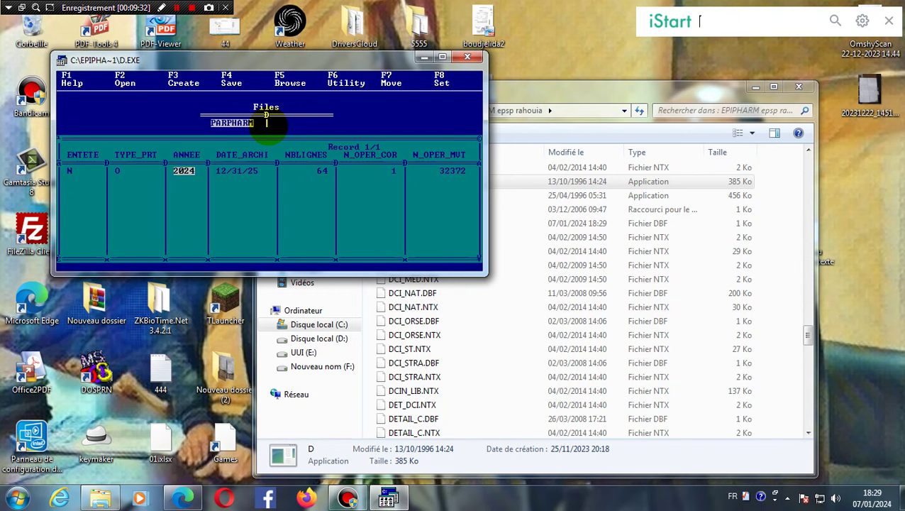
type("2023")
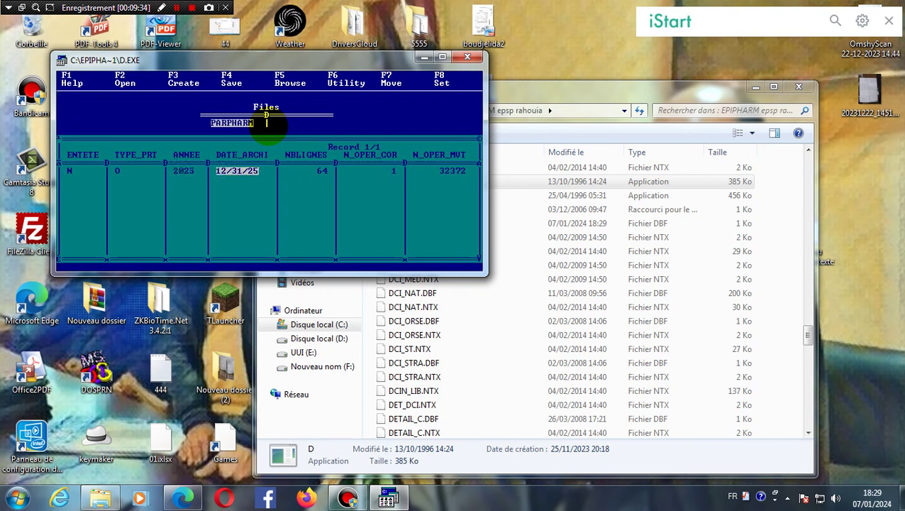
key("Right")
key("Right")
key("Right")
key("Right")
key("Right")
key("Right")
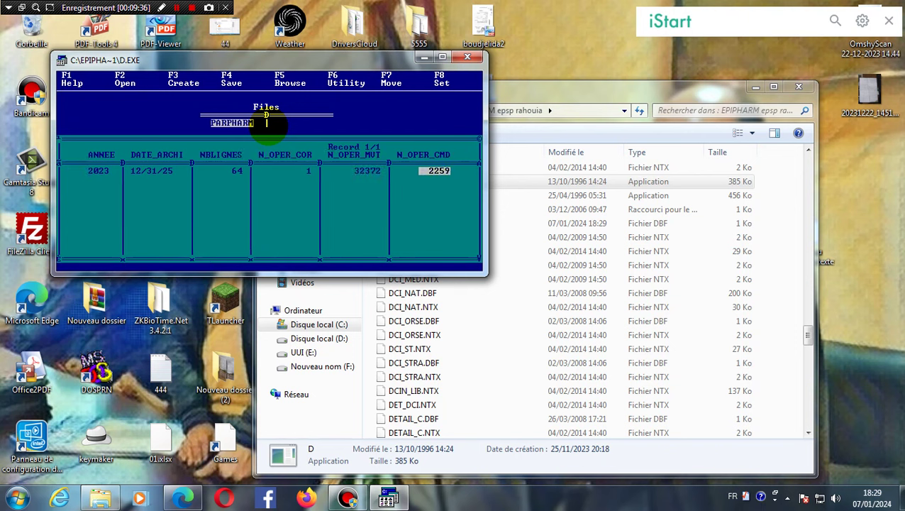
key("Right")
key("Right")
key("Right")
key("Right")
key("Right")
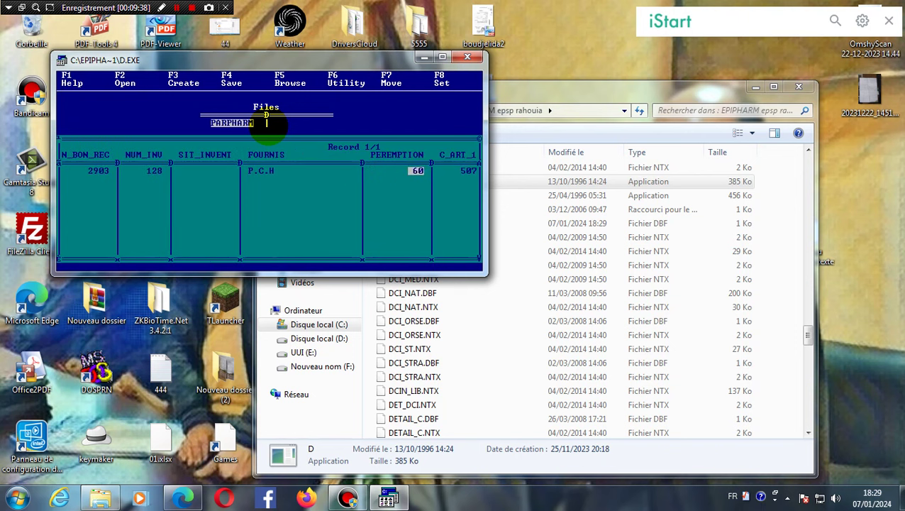
key("Right")
key("Right")
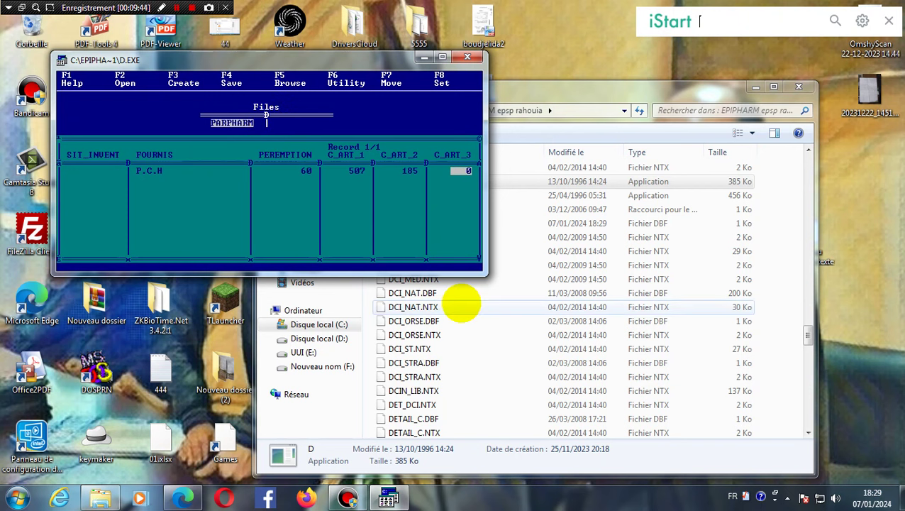
Reopen the record browse to confirm ANNEE 2023, then minimise the D.EXE window
key("Escape")
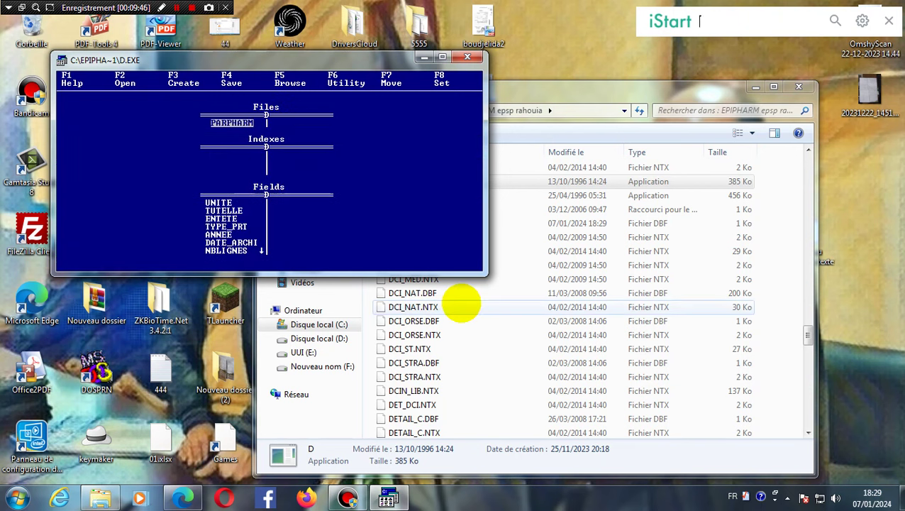
key("F2")
key("Escape")
key("F5")
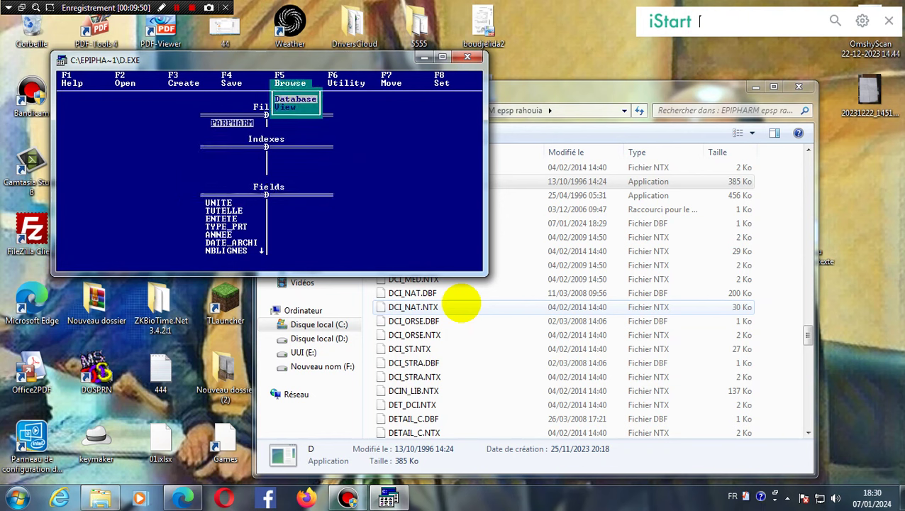
key("Return")
key("Right")
key("Right")
key("Right")
key("Right")
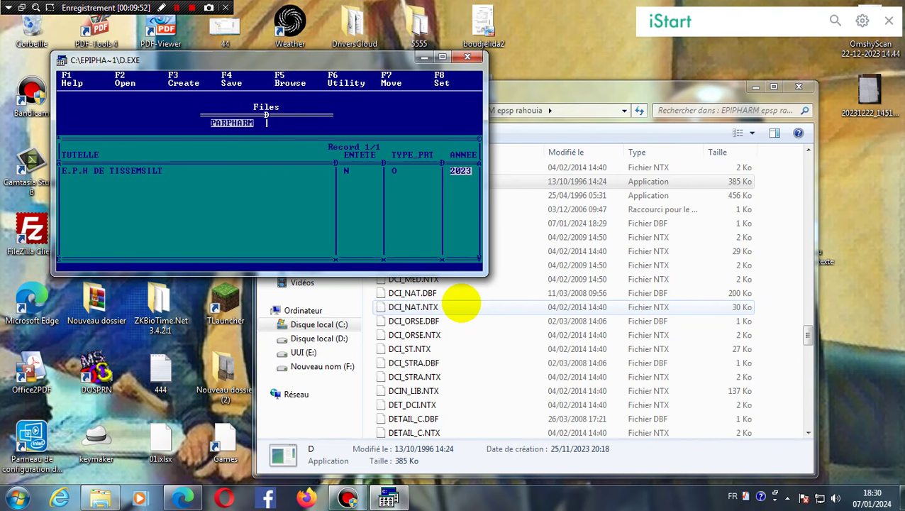
key("Escape")
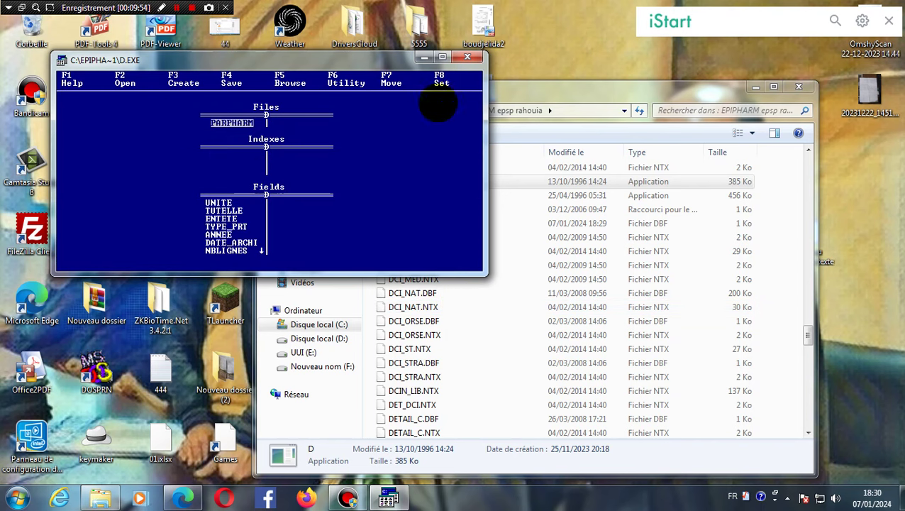
left_click(423, 58)
Launch Epipharm, log in, and quit at the BASE/1003 DATE_ARCHI error
double_click(161, 96)
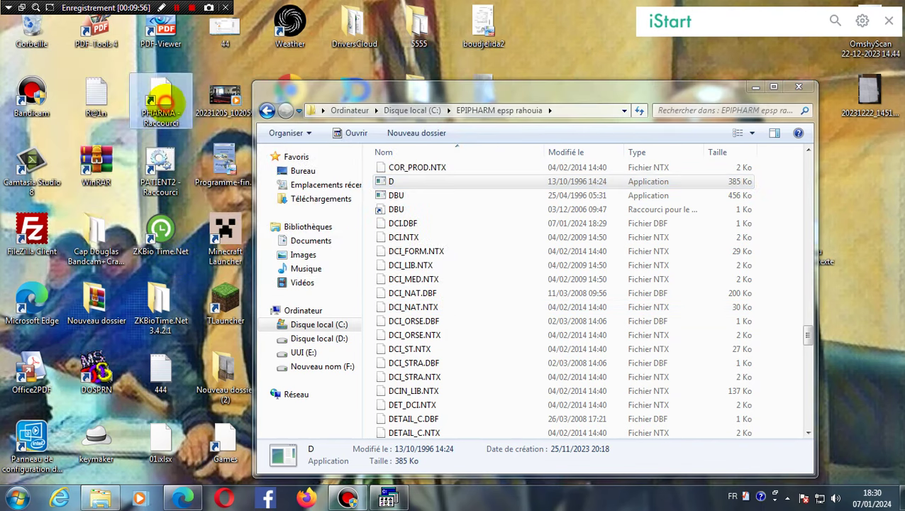
left_click(581, 296)
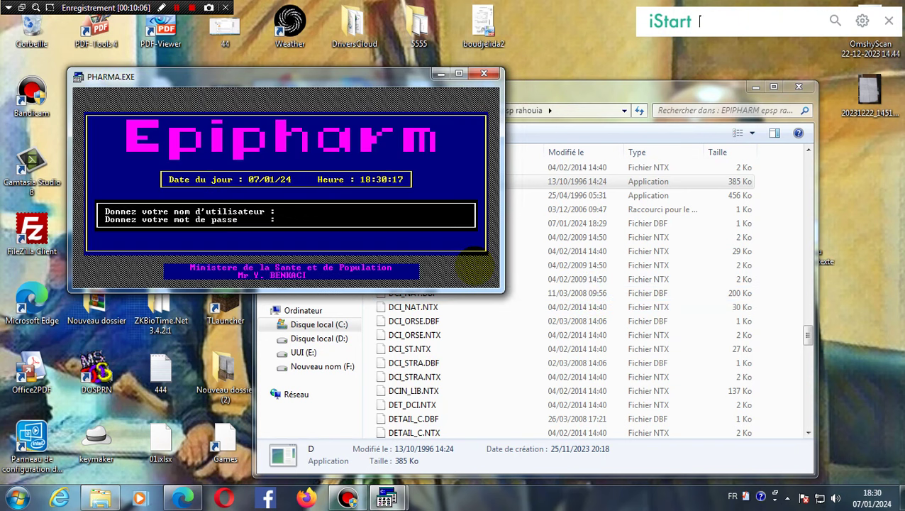
type("SANTEMSP")
key("Return")
type("*****")
key("Return")
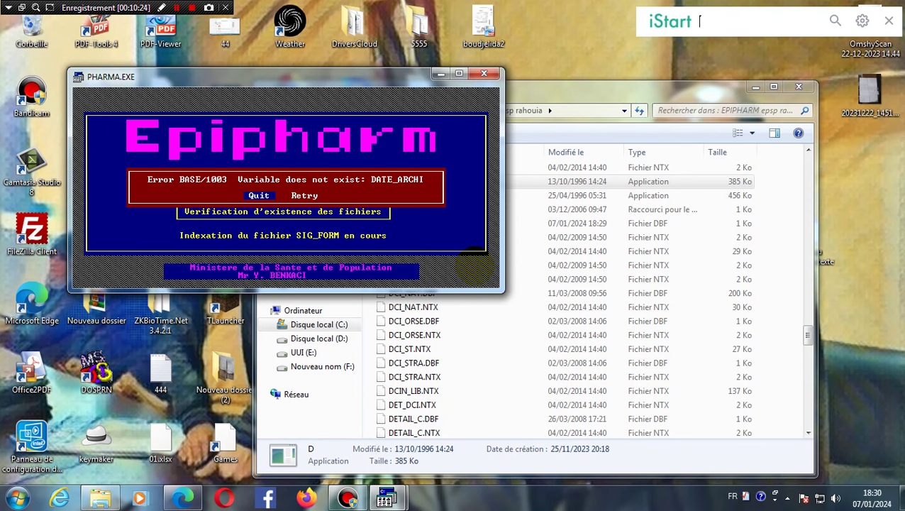
key("Return")
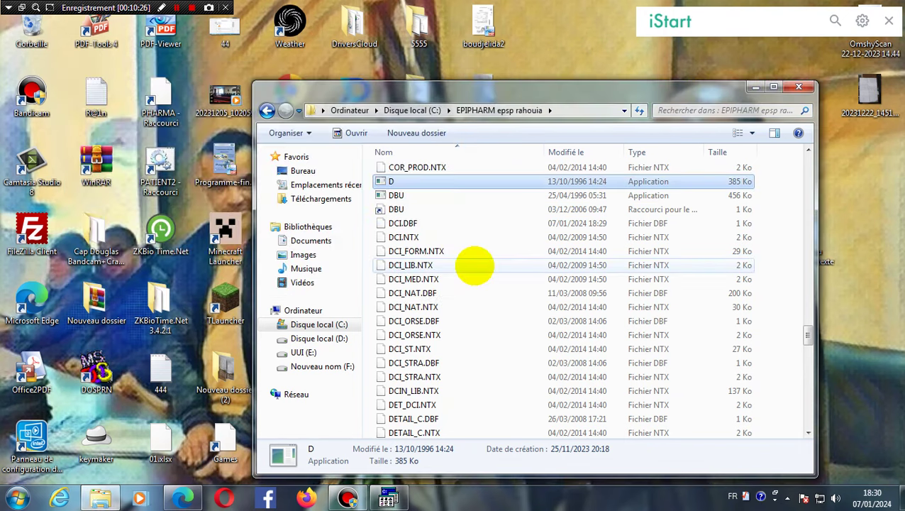
Open PARPHARM.DBF in a second DBU session, then close that duplicate window
double_click(383, 182)
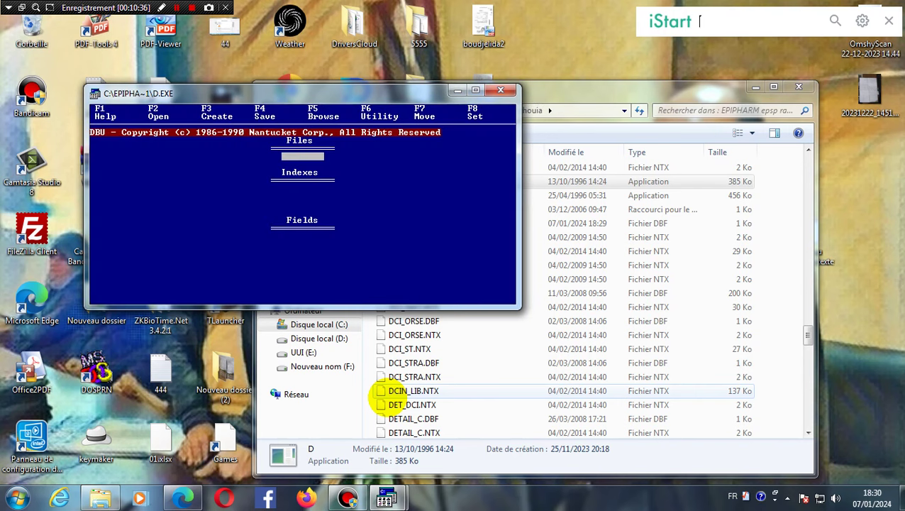
key("F2")
key("Return")
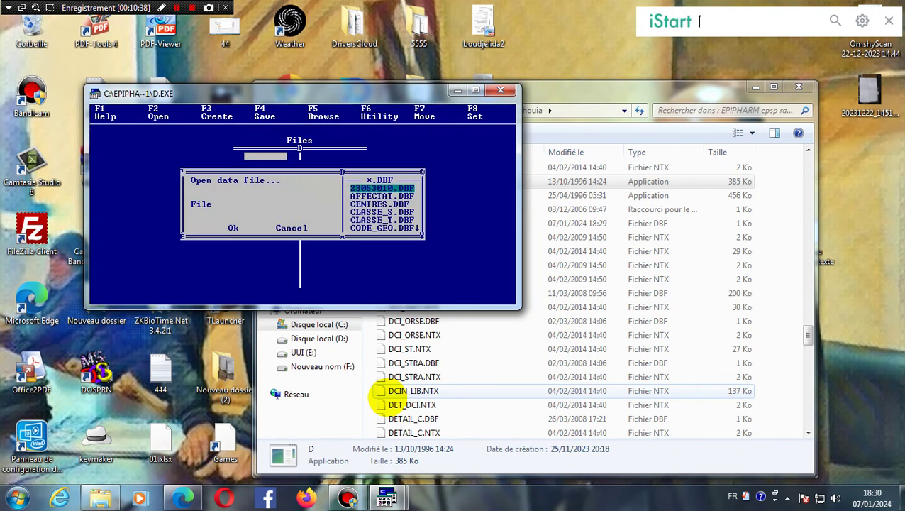
key("p")
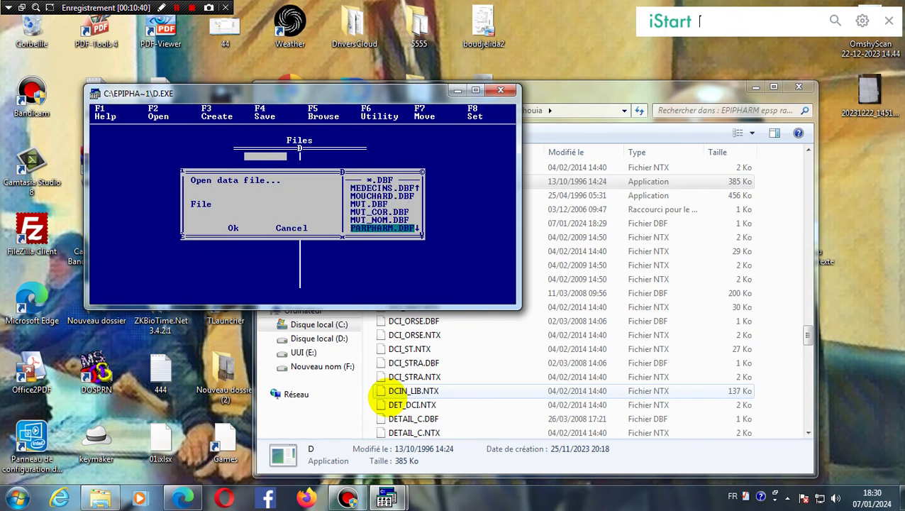
key("Return")
key("Return")
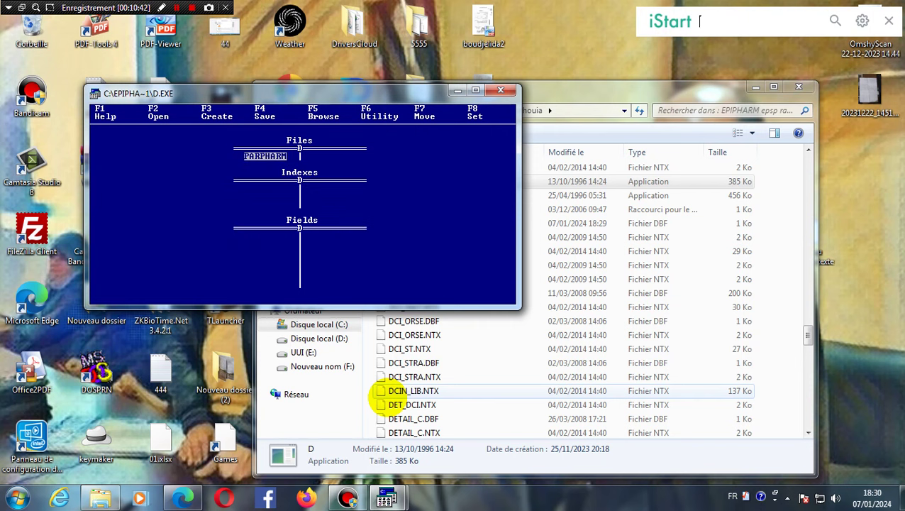
key("F5")
key("Return")
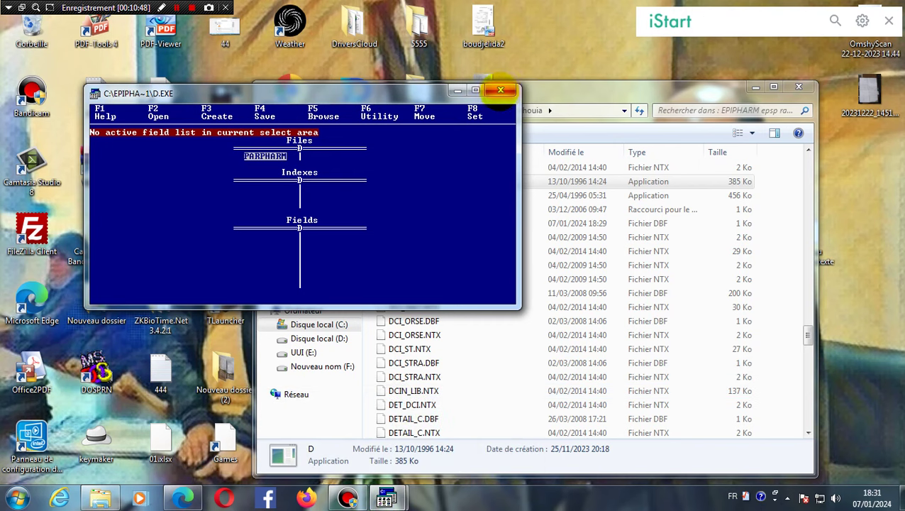
left_click(501, 90)
left_click(387, 496)
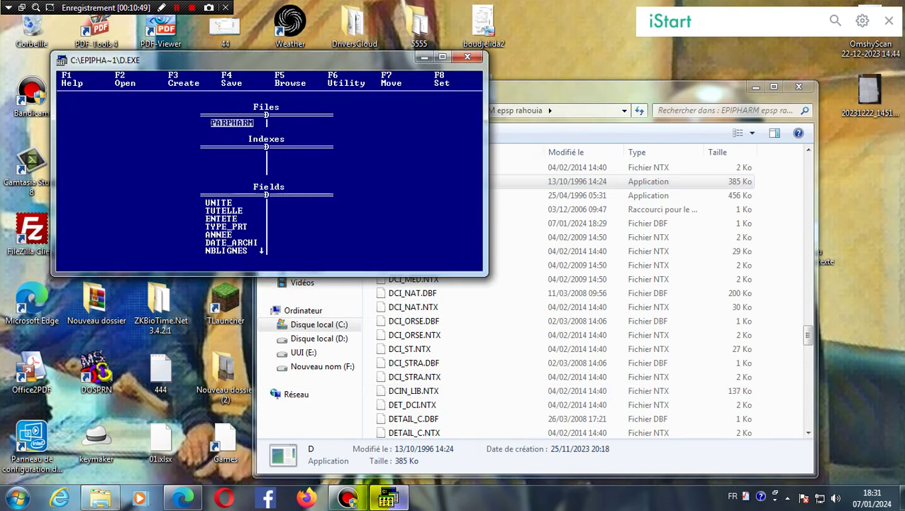
Browse the PARPHARM record and change DATE_ARCHI's year to 24 (12/31/24)
key("F5")
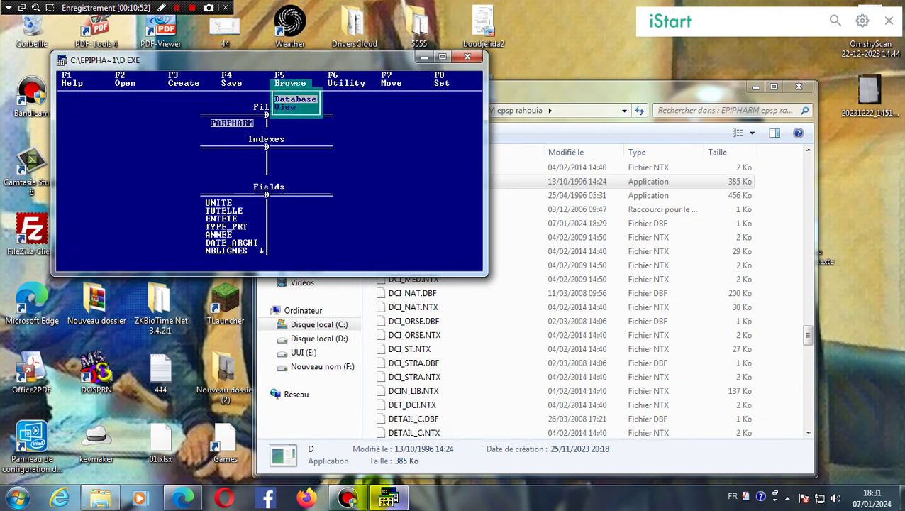
key("Return")
key("Right")
key("Right")
key("Right")
key("Right")
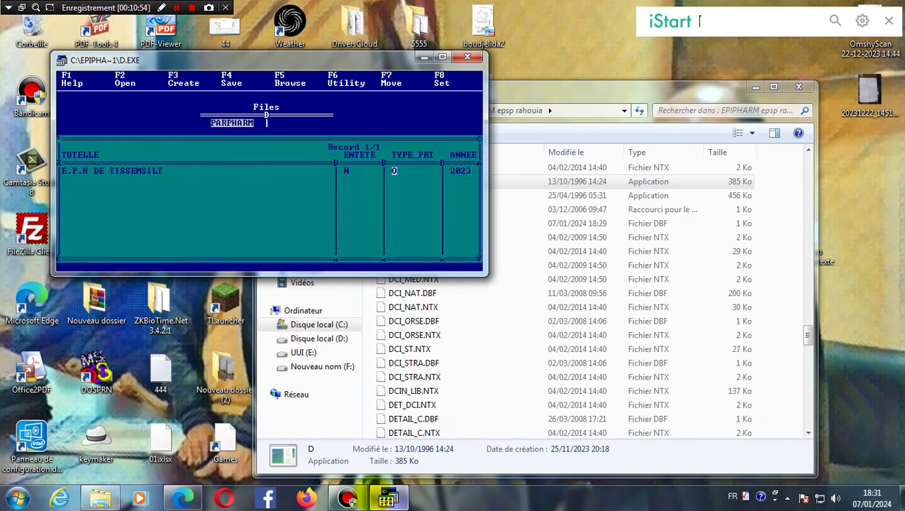
key("Right")
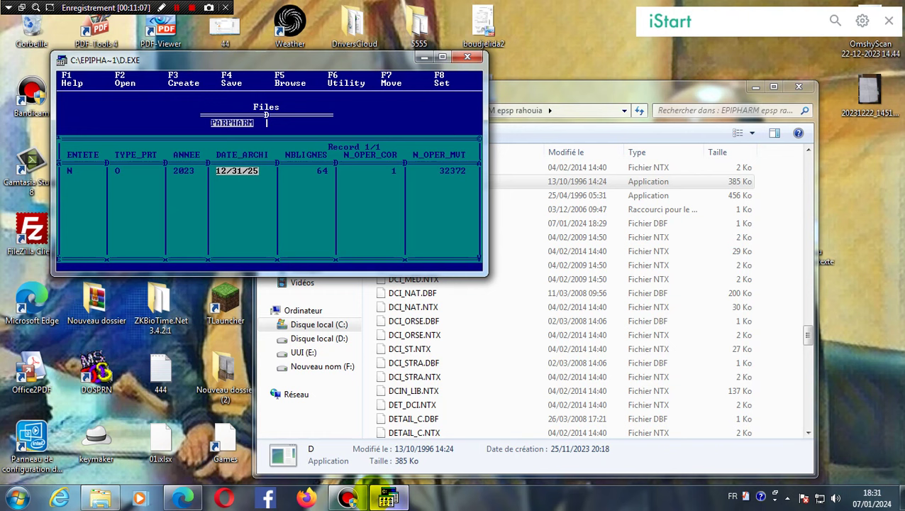
type("2")
key("Return")
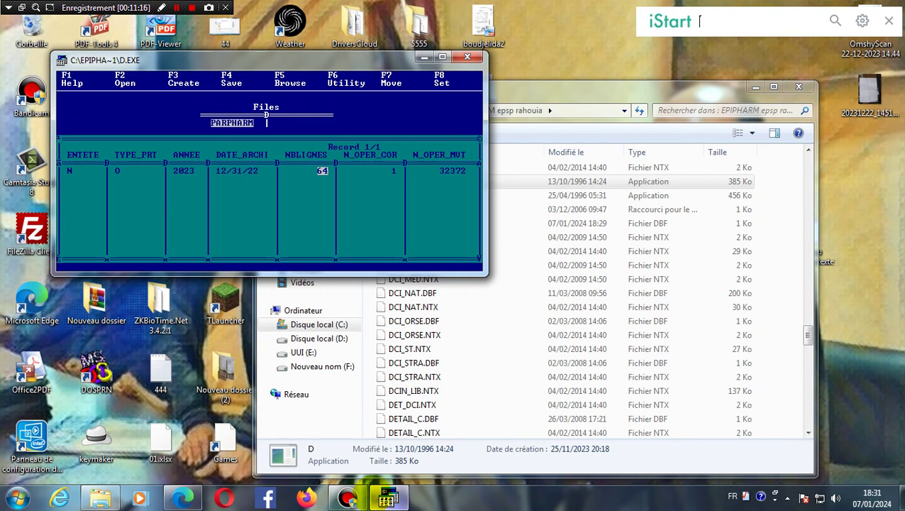
left_click(237, 170)
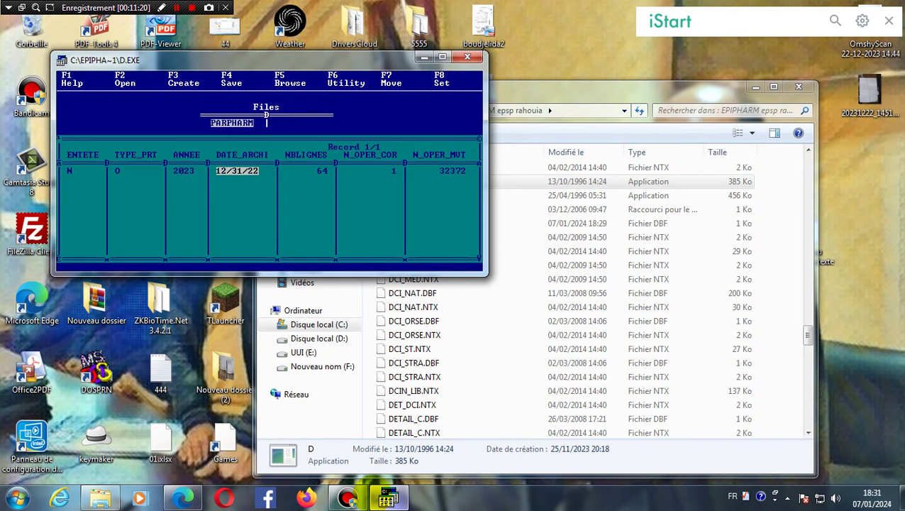
type("4")
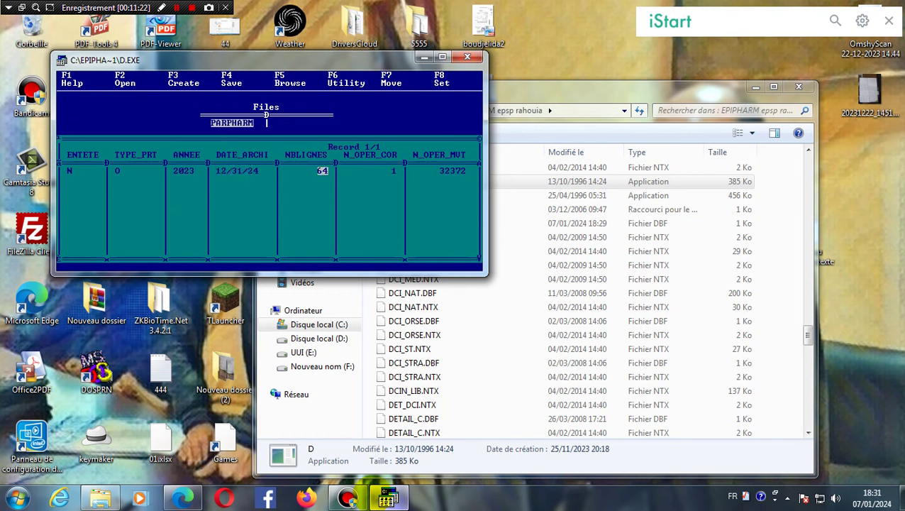
key("Escape")
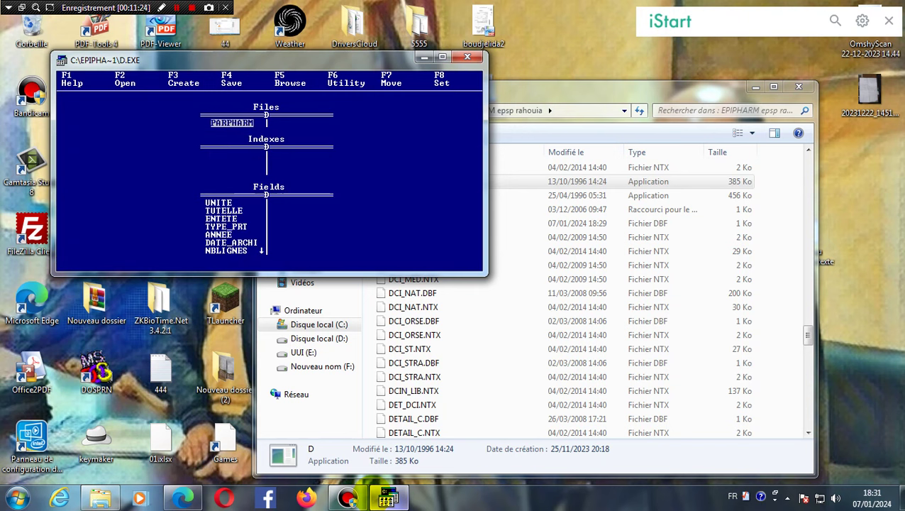
Reopen the record browse to check ANNEE is still 2023
key("F5")
key("Return")
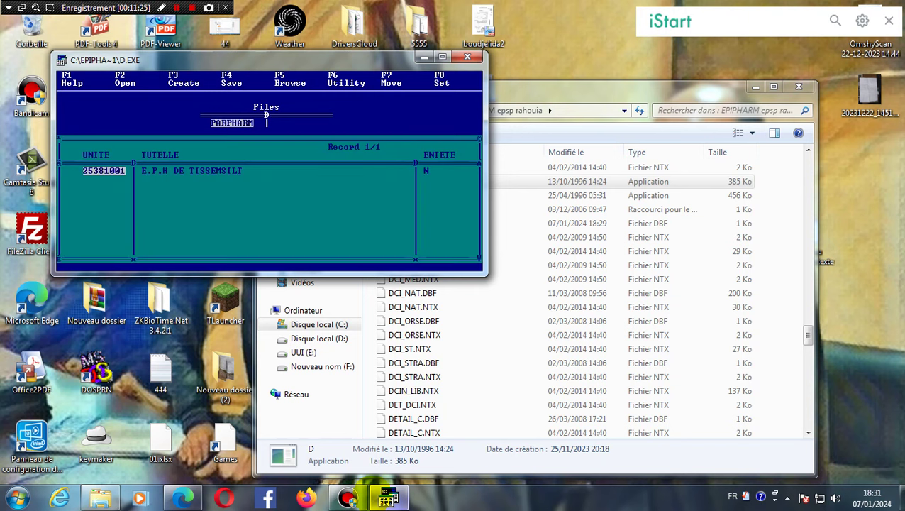
key("Right")
key("Right")
key("Right")
key("Right")
key("Right")
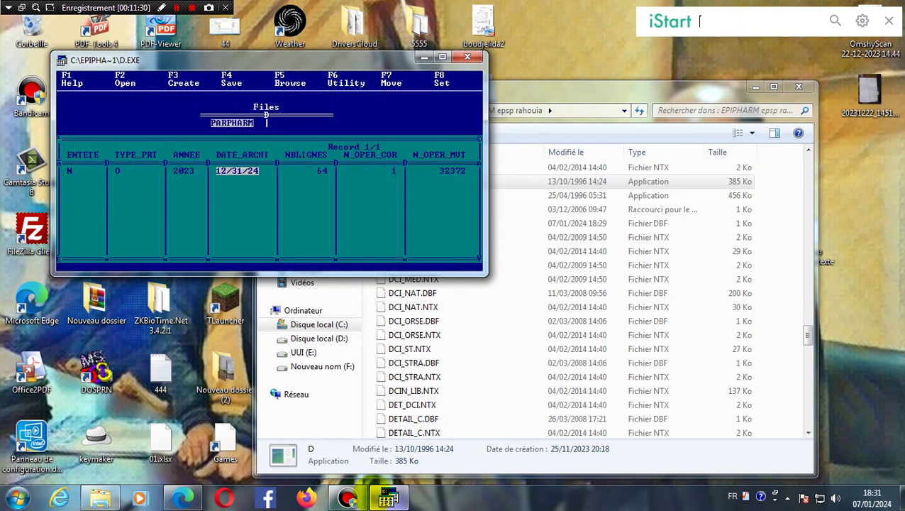
key("Escape")
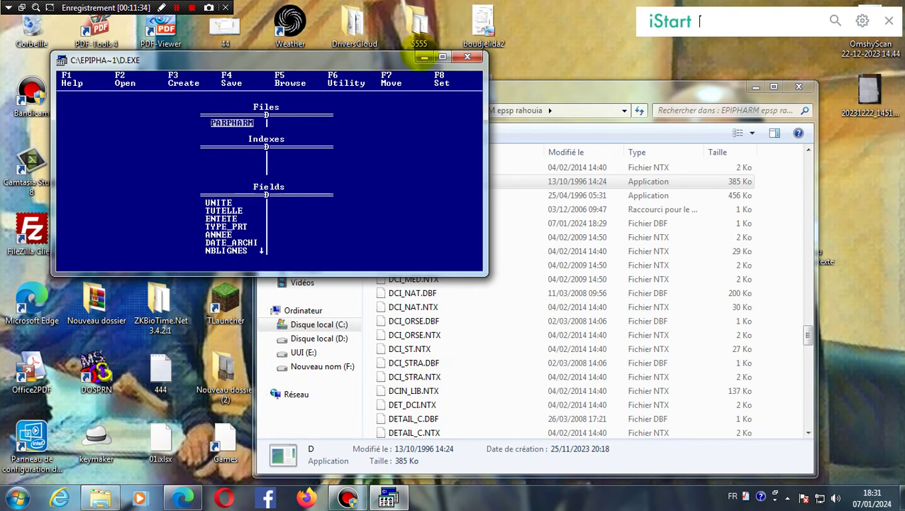
Minimise DBU, start Epipharm past the warning, and log in to reach the BASE/1003 error
left_click(423, 57)
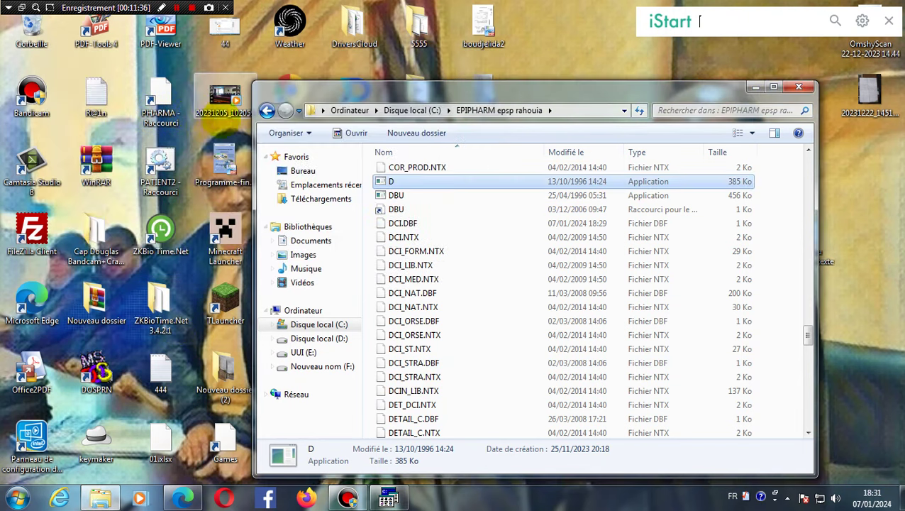
left_click(582, 297)
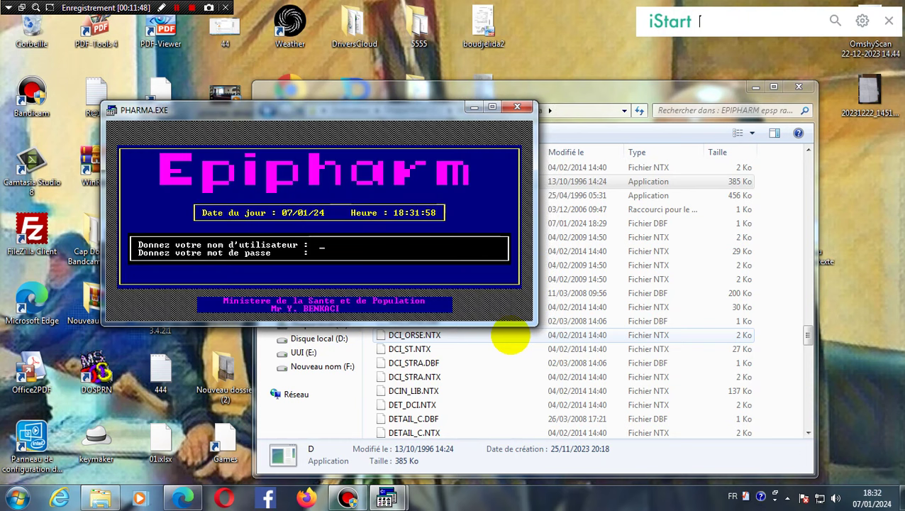
type("SANTEMSP")
key("Return")
key("Return")
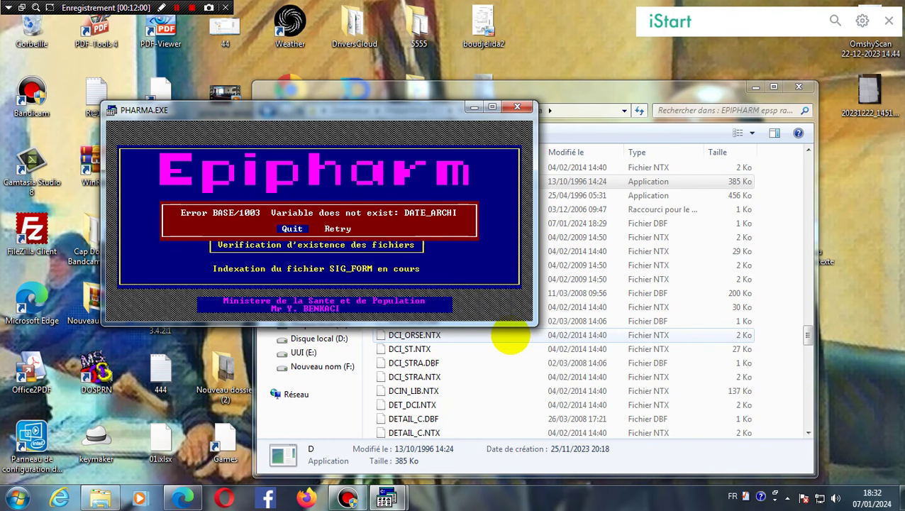
key("Return")
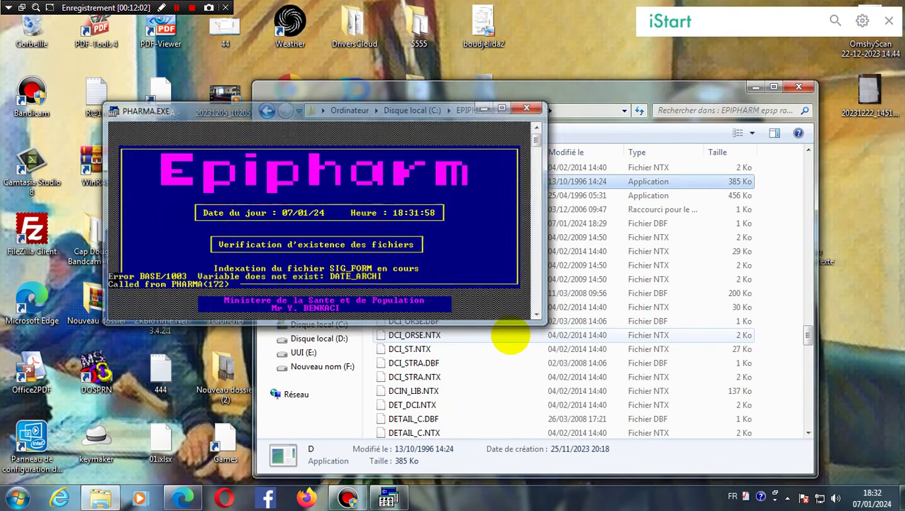
Launch DBU, open PARPHARM.DBF, and close the extra utility window
double_click(410, 182)
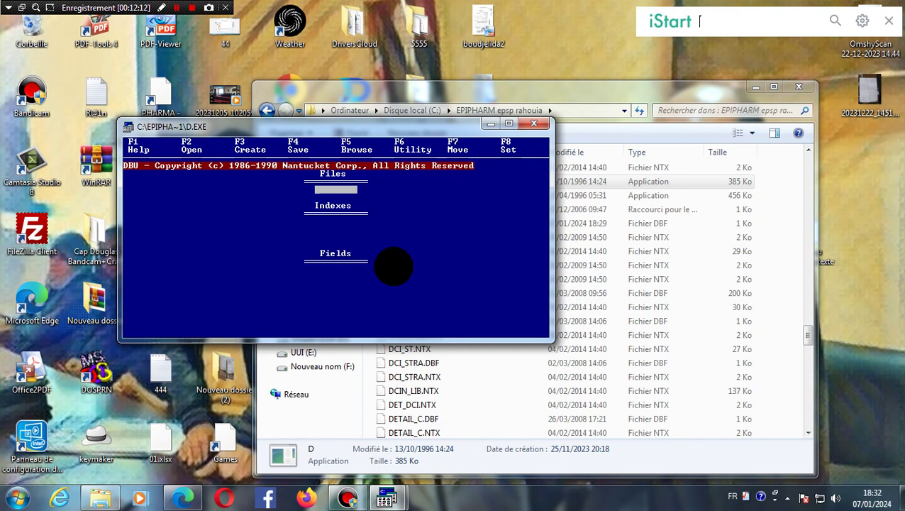
key("F2")
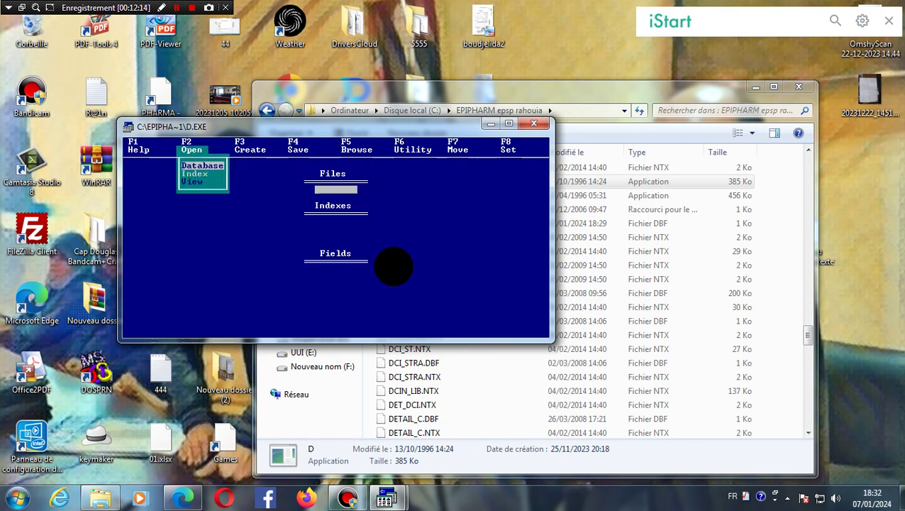
key("Return")
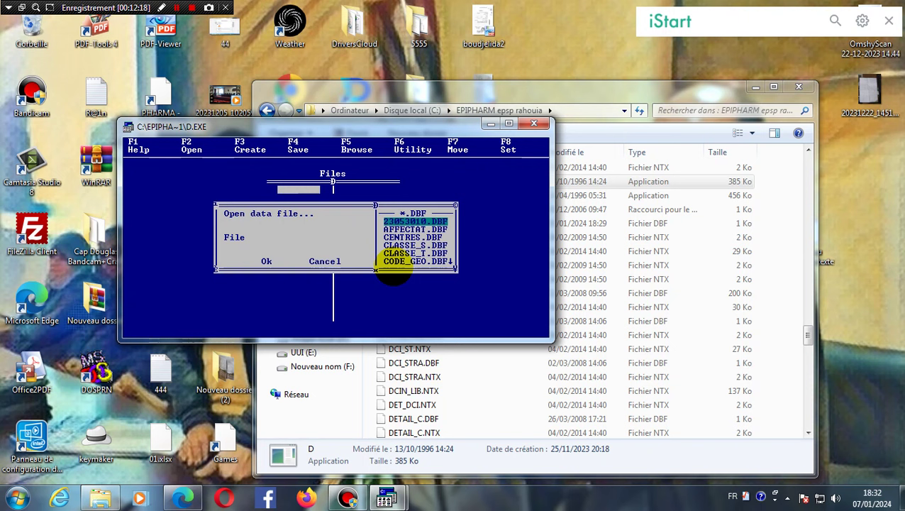
key("p")
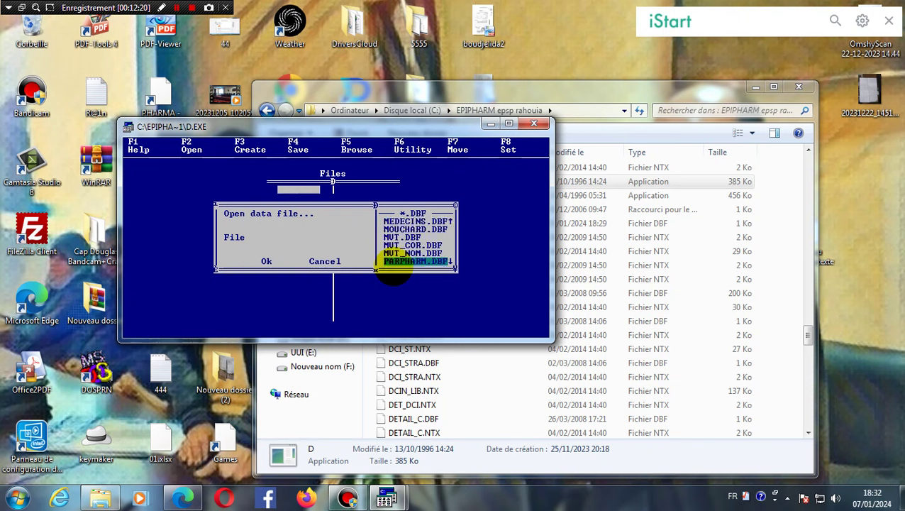
key("Return")
key("Return")
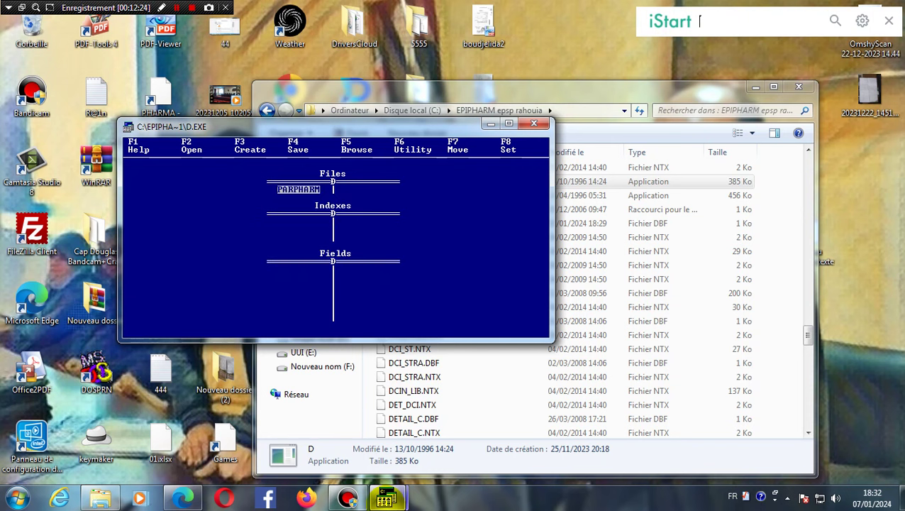
mouse_move(387, 496)
left_click(533, 123)
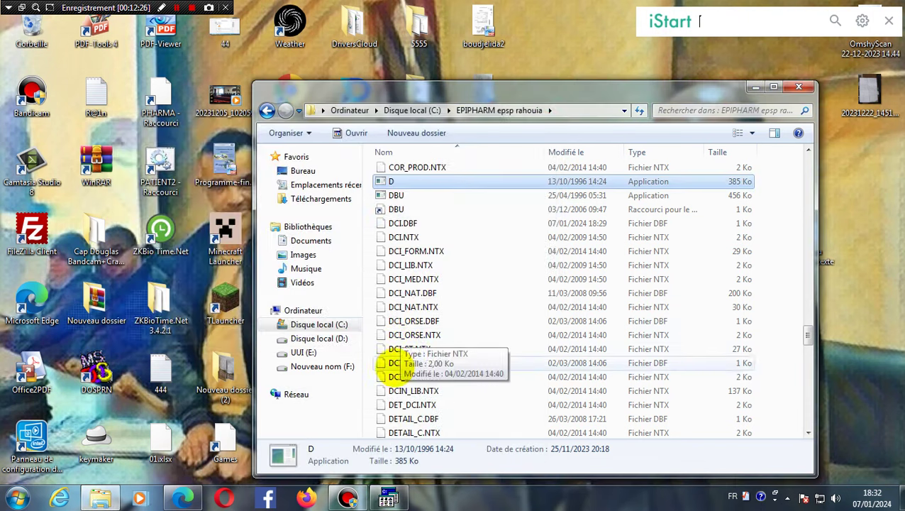
left_click(388, 497)
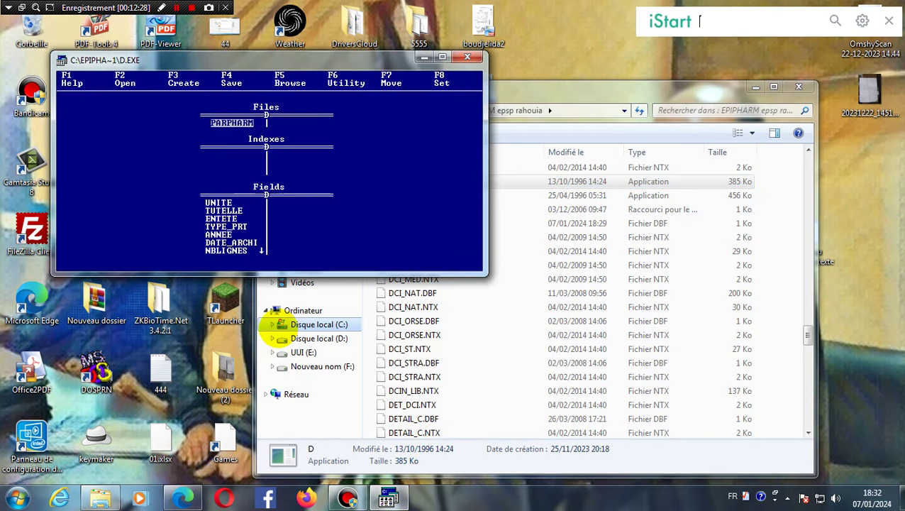
Browse the record and set ANNEE to 2024 and DATE_ARCHI to 12/31/25
key("F5")
key("Return")
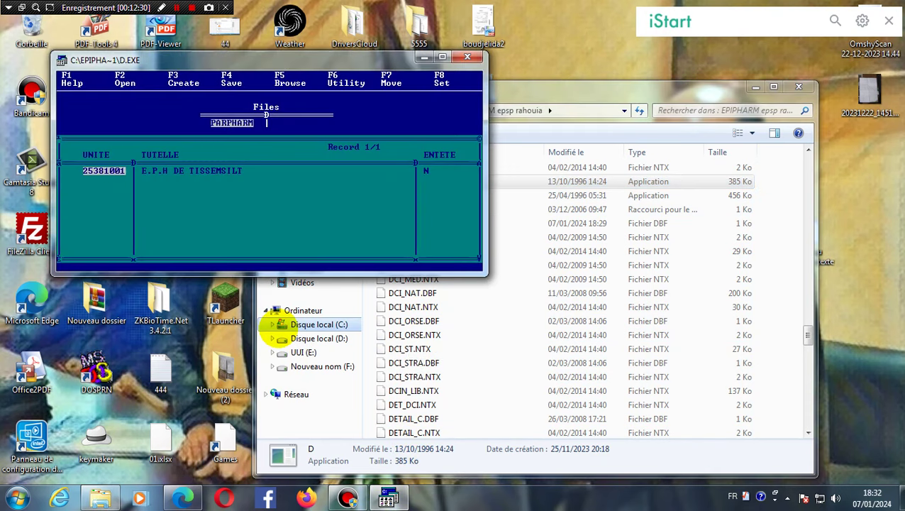
key("Right")
key("Right")
key("Right")
key("Right")
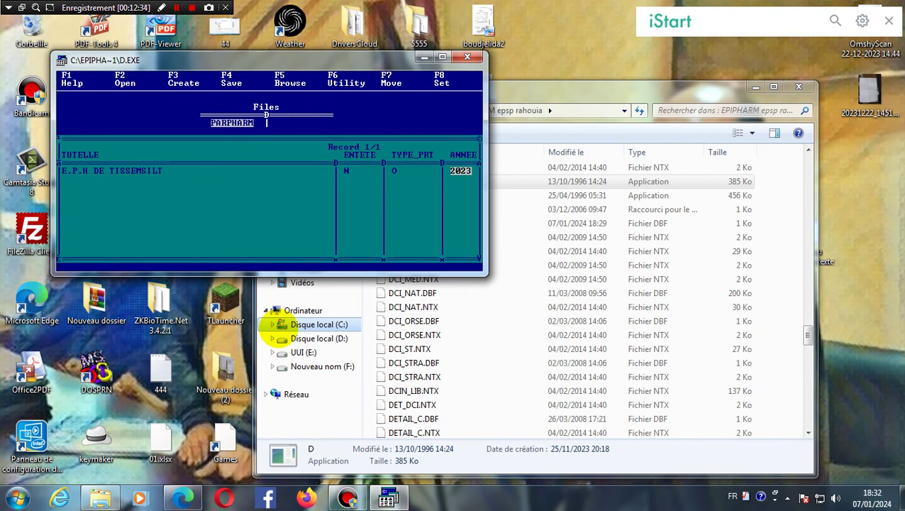
type("2025")
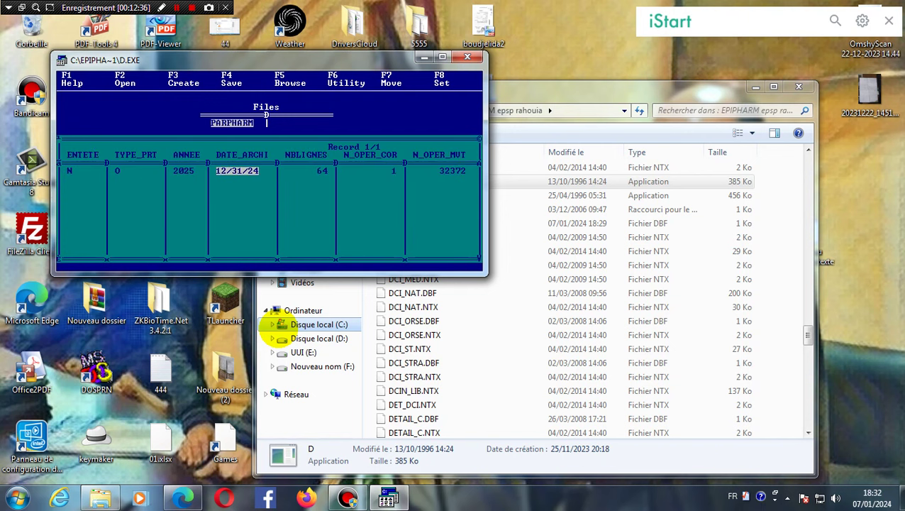
key("Left")
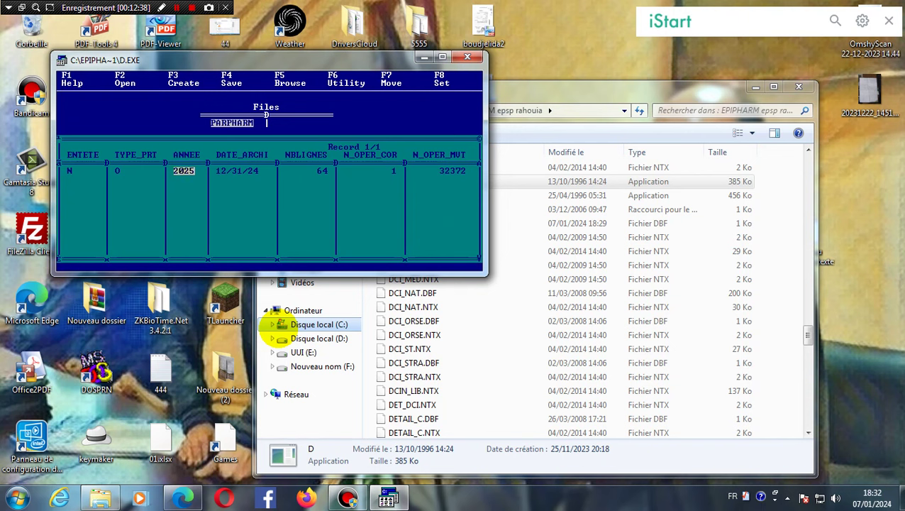
type("2024")
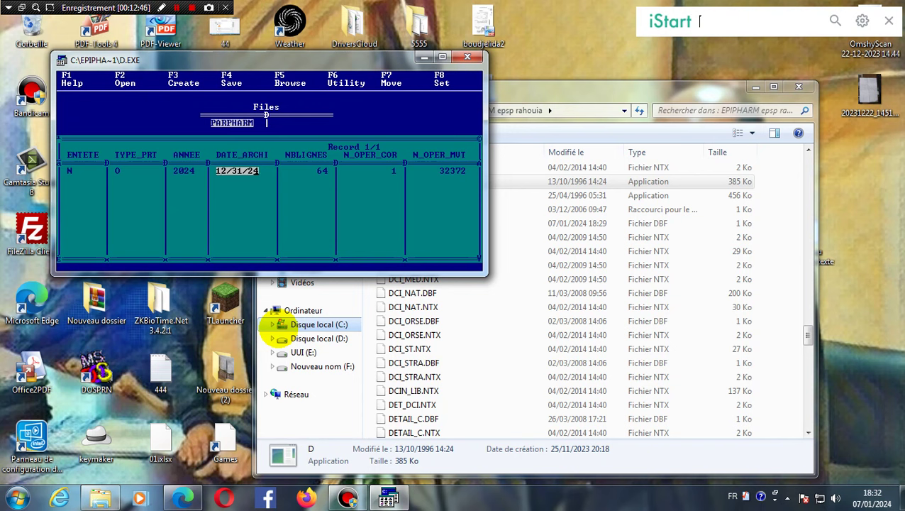
type("123125")
key("Return")
key("Return")
key("Return")
key("Return")
key("Return")
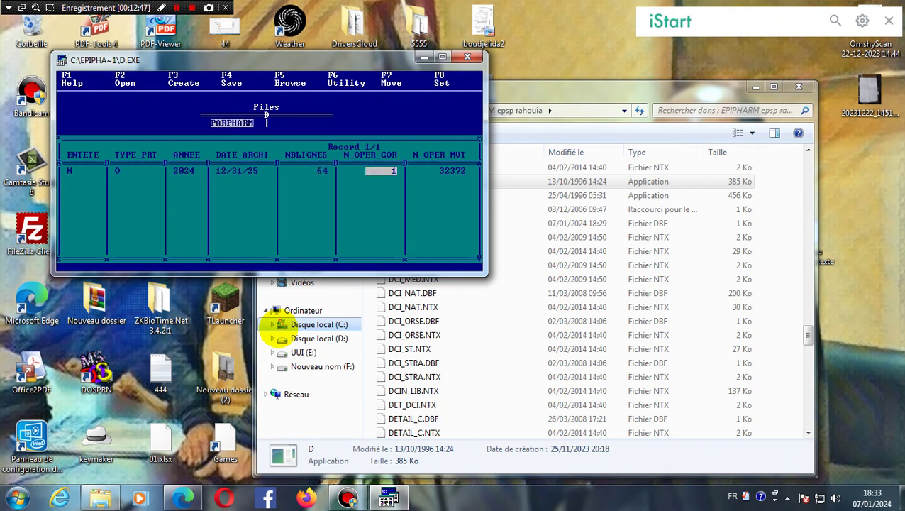
key("Return")
key("Return")
key("Return")
key("Return")
key("Return")
key("Return")
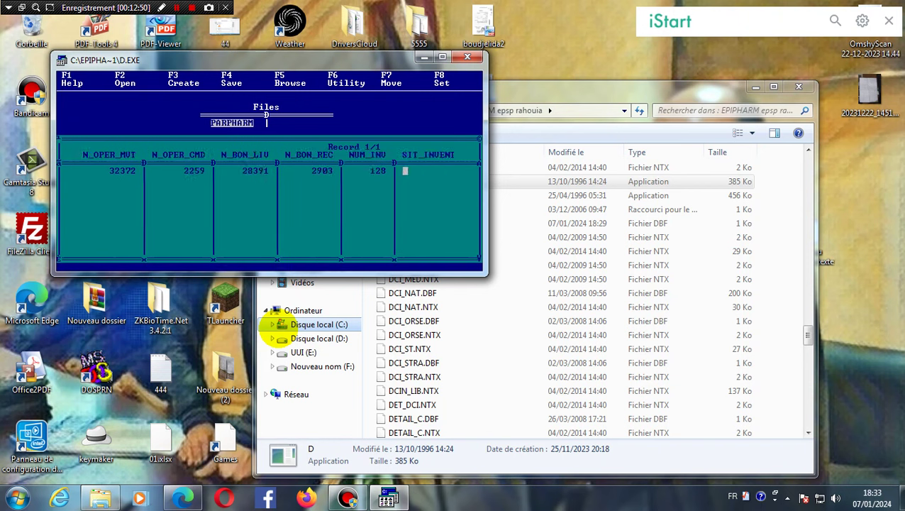
key("Return")
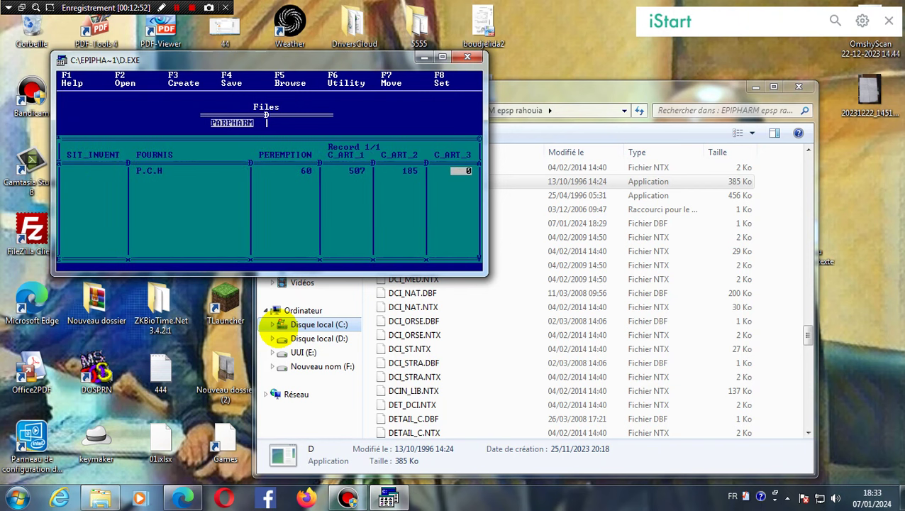
key("Return")
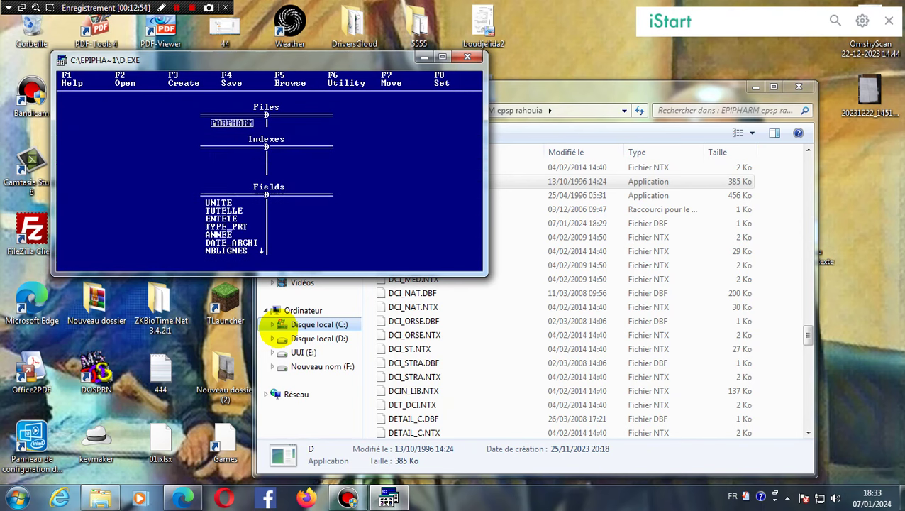
Launch Epipharm, log in, and choose Quit on the DATE_ARCHI error
key("alt+Return")
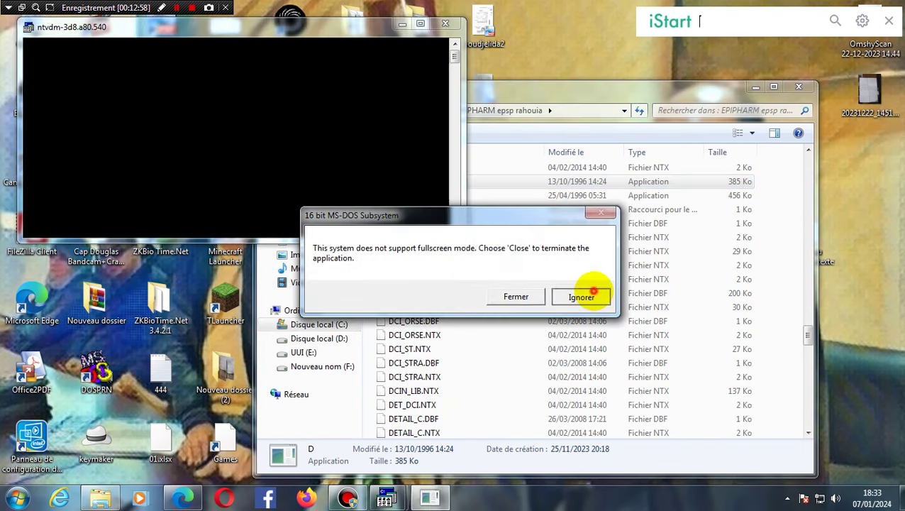
left_click(585, 296)
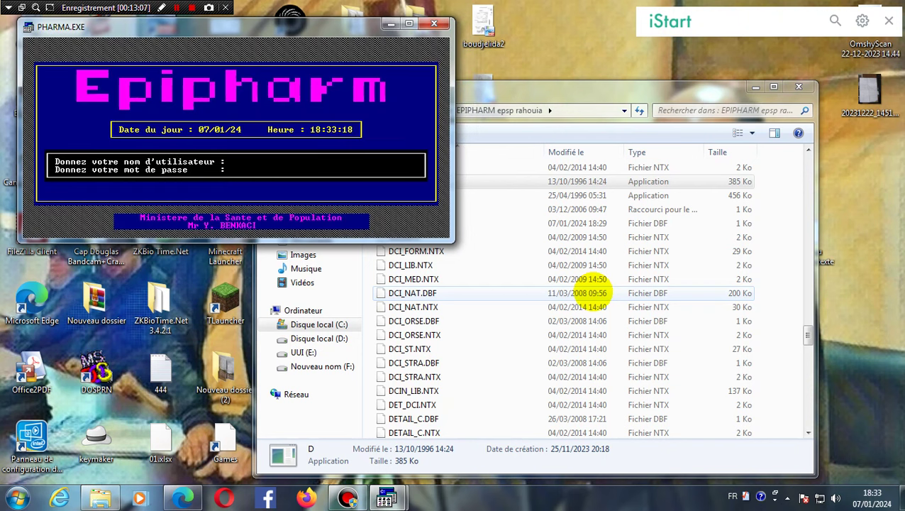
type("SANTEMSP")
key("Return")
type("*****")
key("Return")
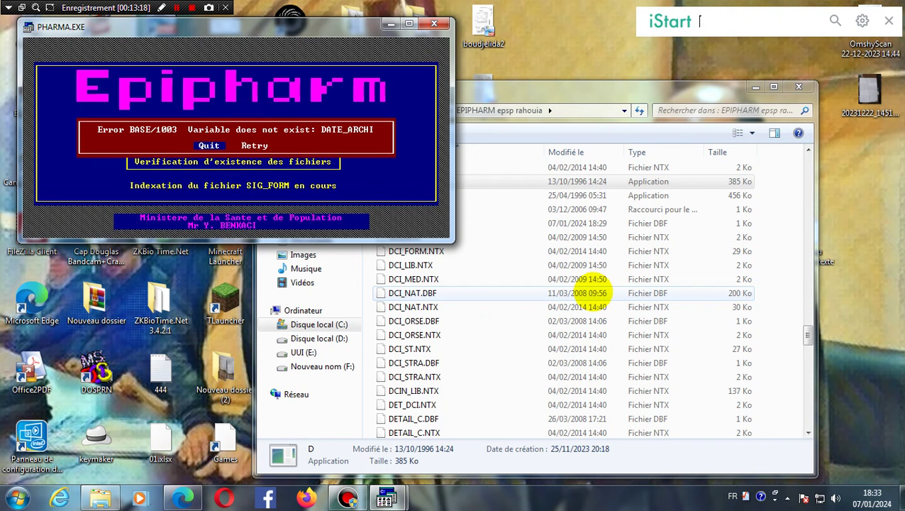
key("Right")
key("Left")
key("Return")
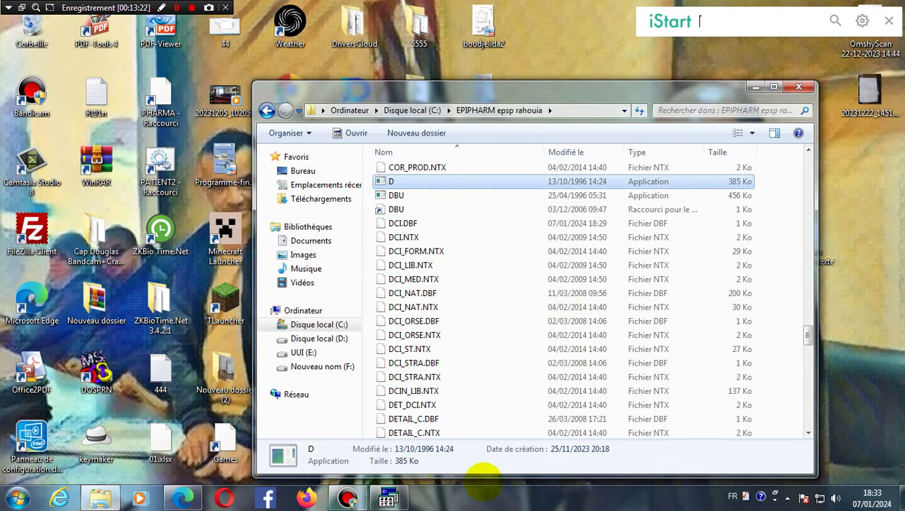
Relaunch DBU, browse PARPHARM to confirm ANNEE reads 2024 and check DATE_ARCHI, then leave the browse and request exit
double_click(380, 180)
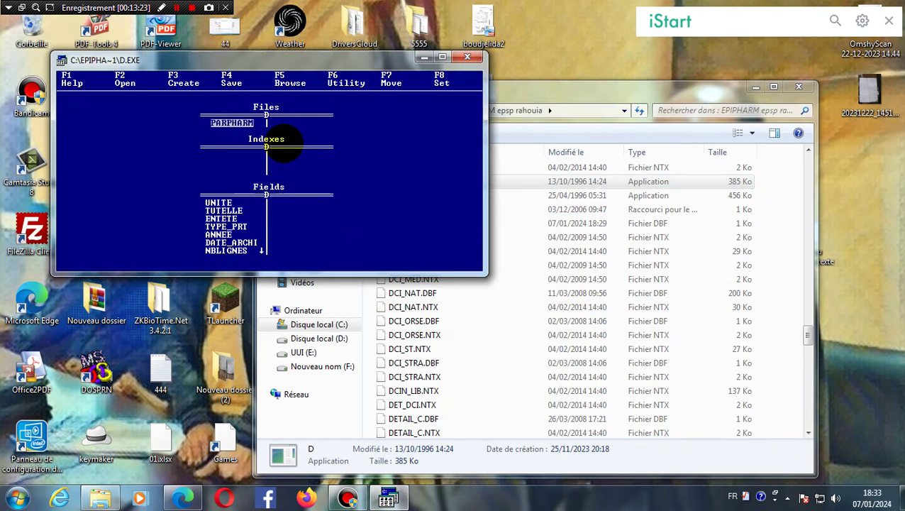
key("F5")
left_click(284, 145)
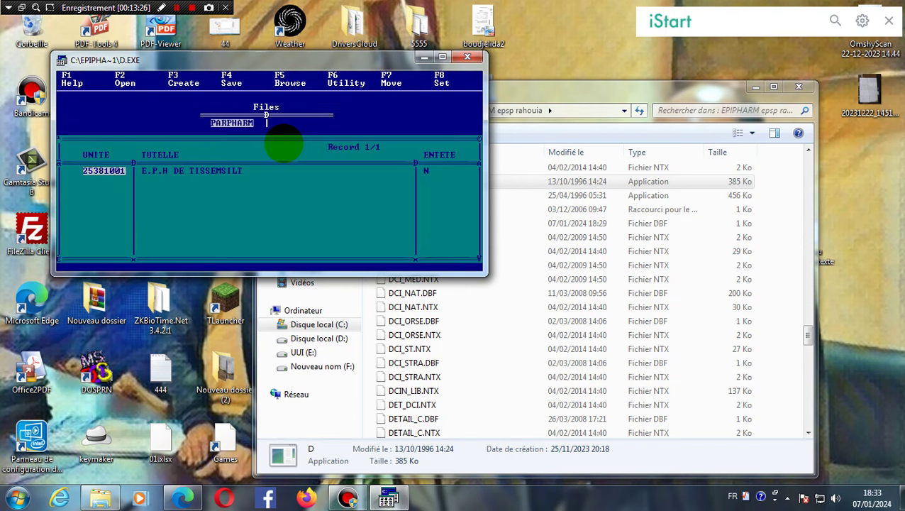
key("Right")
key("Right")
key("Right")
key("Right")
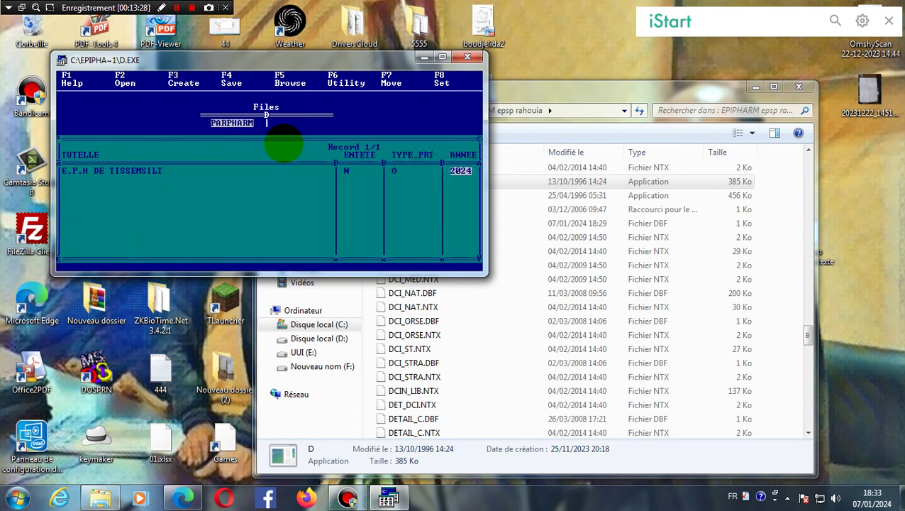
key("Right")
key("Right")
key("Escape")
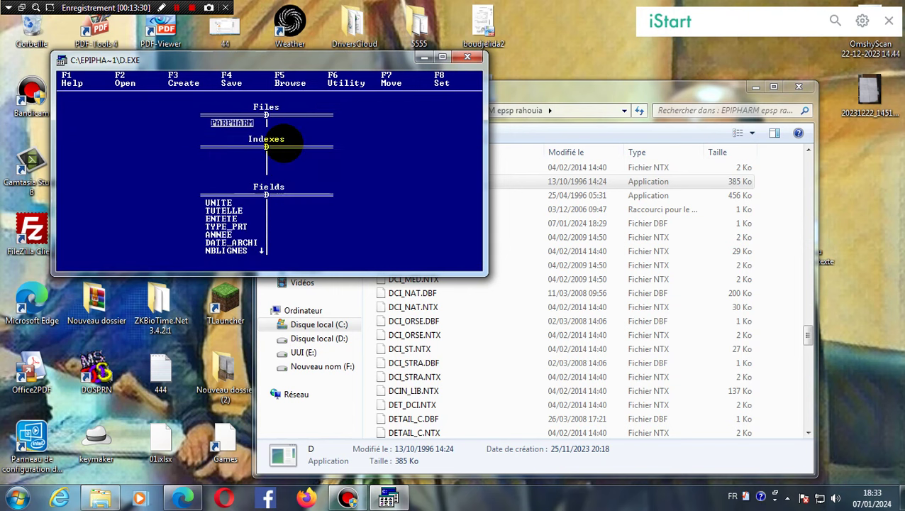
key("Escape")
Confirm exit to DOS, then launch Epipharm, dismiss the fullscreen warning and log in with the account password
key("y")
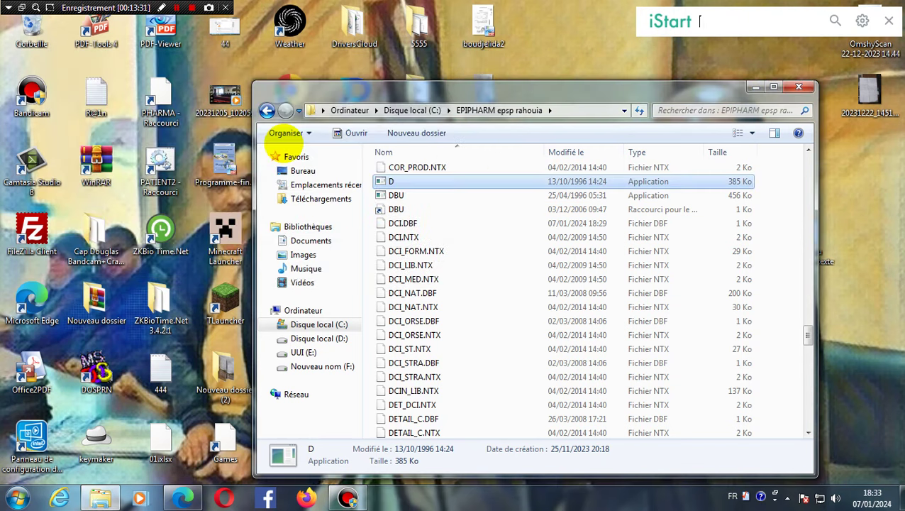
double_click(169, 106)
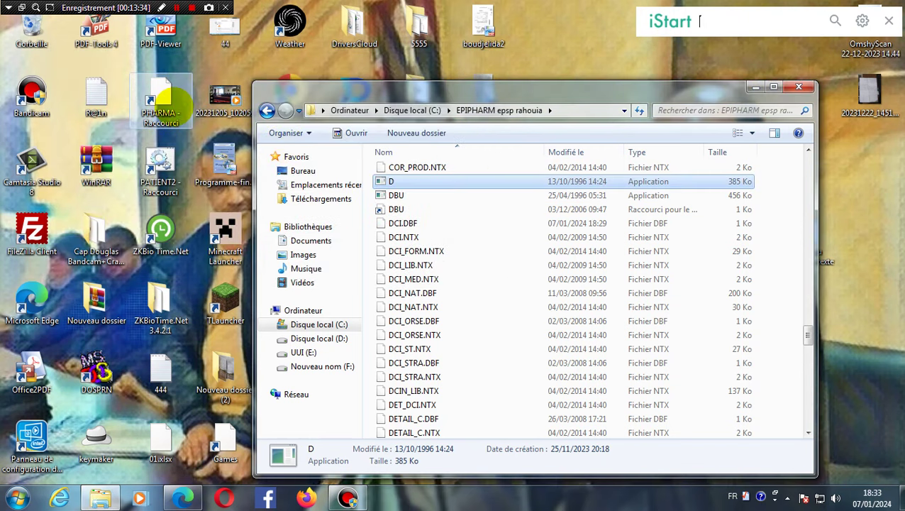
left_click(580, 296)
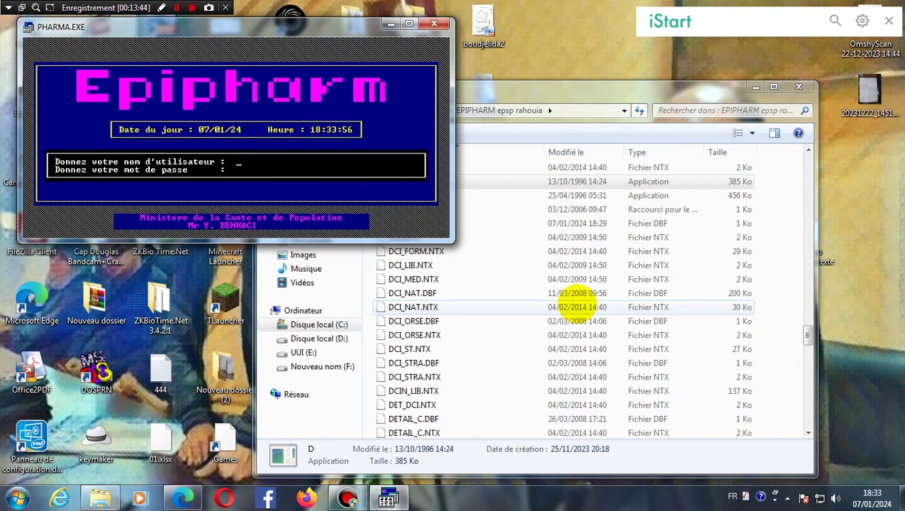
type("SANTEMSP")
key("Return")
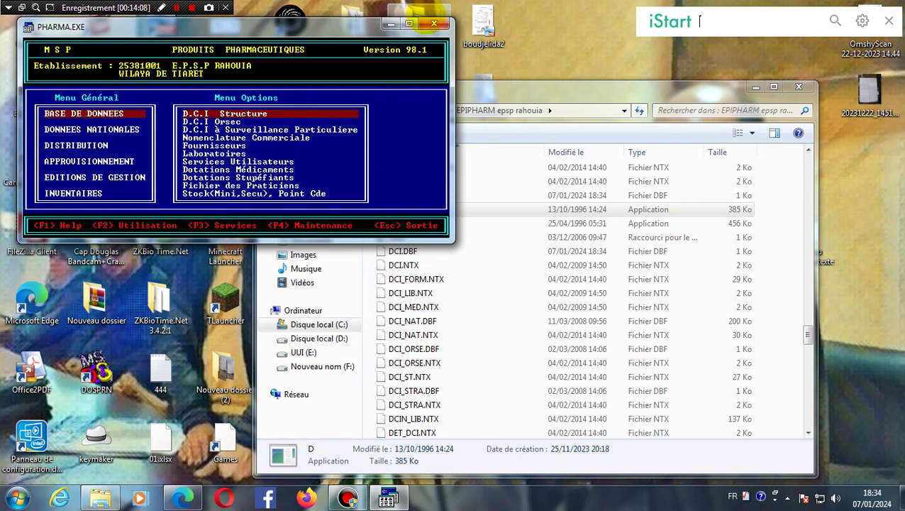
Open the D.C.I Structure list showing ASTEMIZOLE, check its columns, then close Epipharm
key("Return")
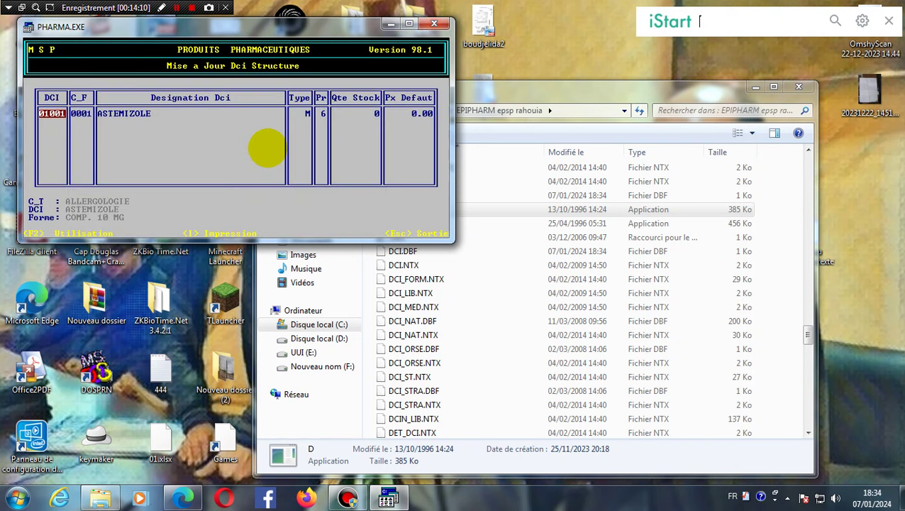
key("Right")
key("Right")
key("Right")
key("Right")
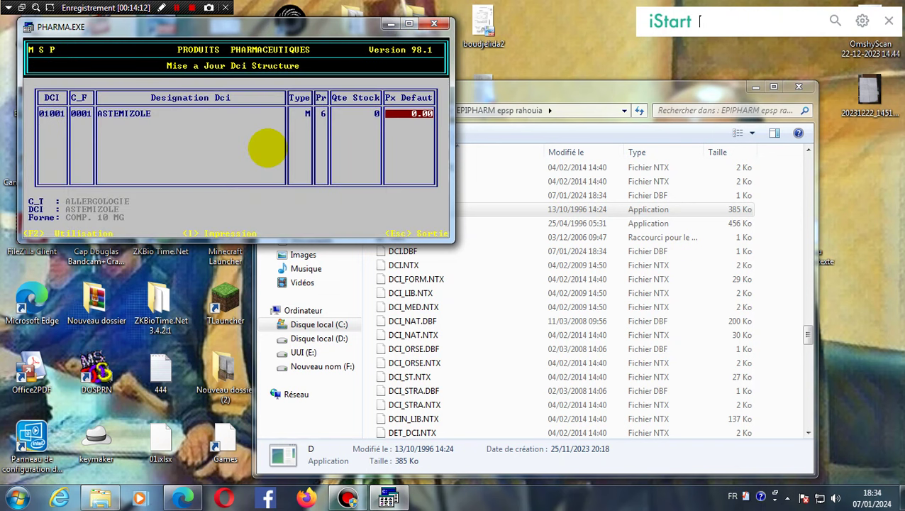
key("Left")
key("Left")
key("Left")
key("Left")
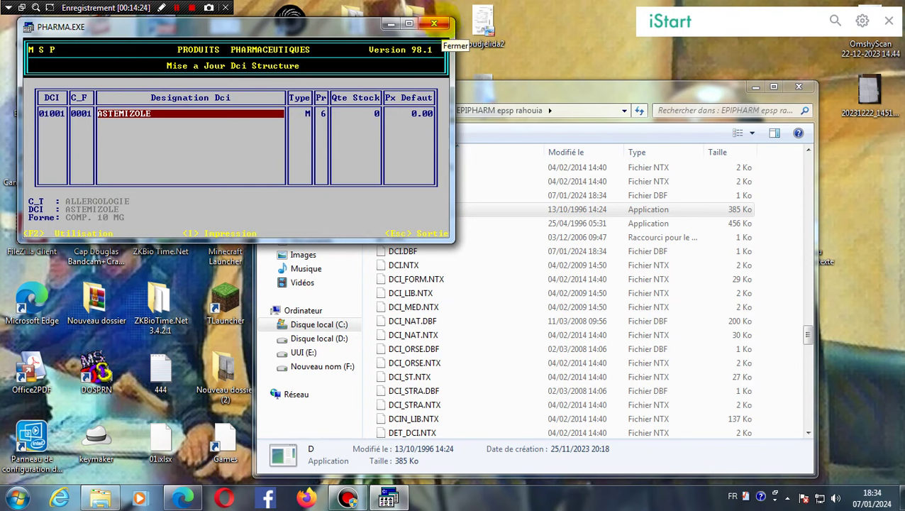
left_click(434, 23)
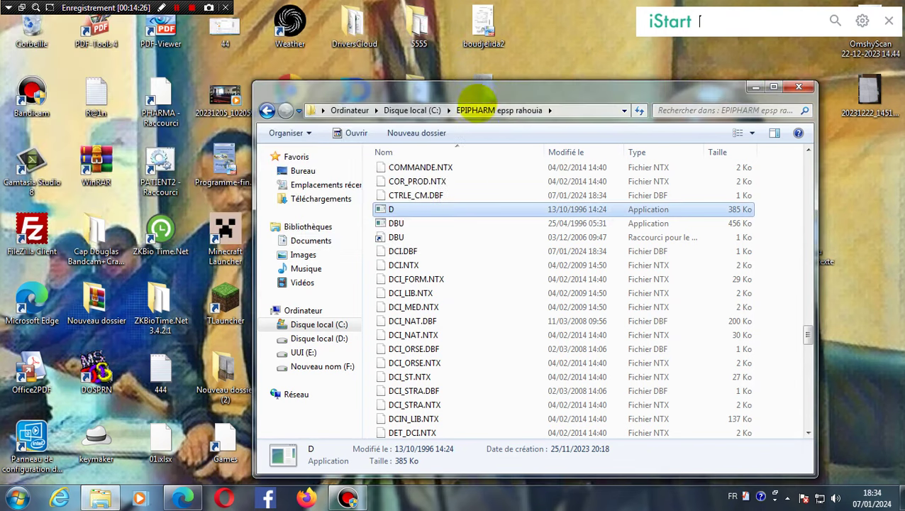